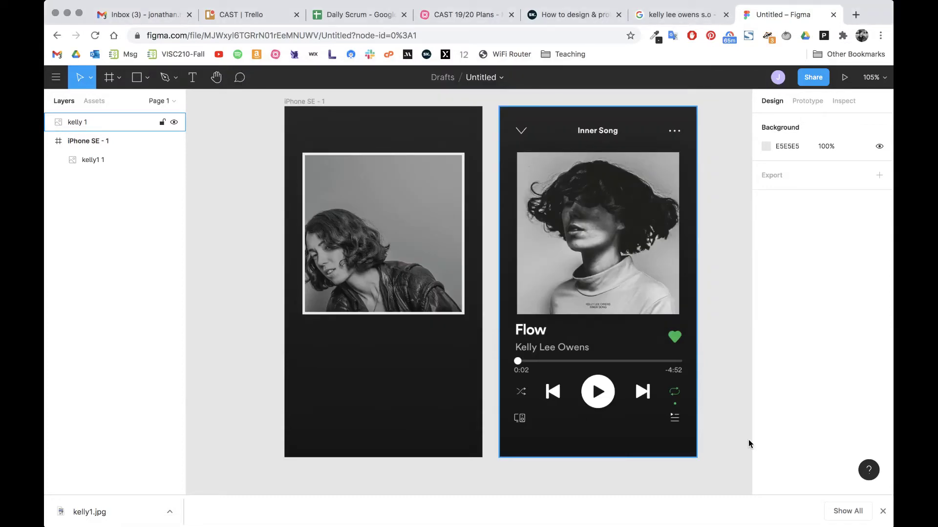
pyautogui.click(750, 443)
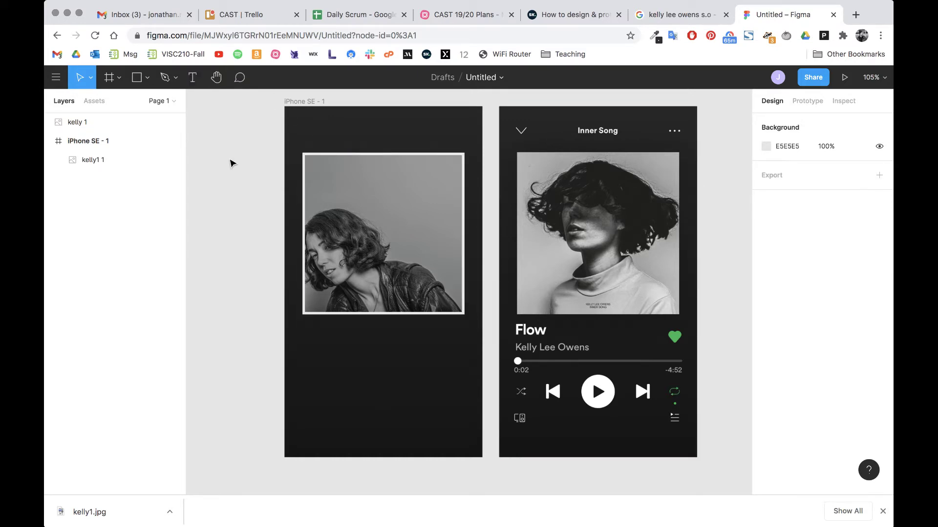
# Bring the Figma mockup with the iPhone SE frame and reference player screenshot to the front.
pyautogui.press('t')
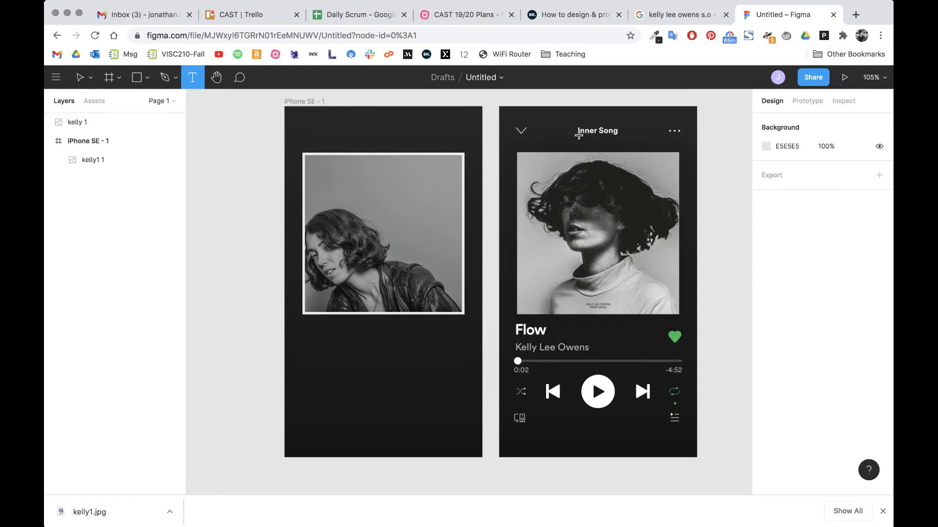
# Add a text layer reading 'Inner Song' over the reference screenshot's header title.
pyautogui.scroll(10, 599, 137)
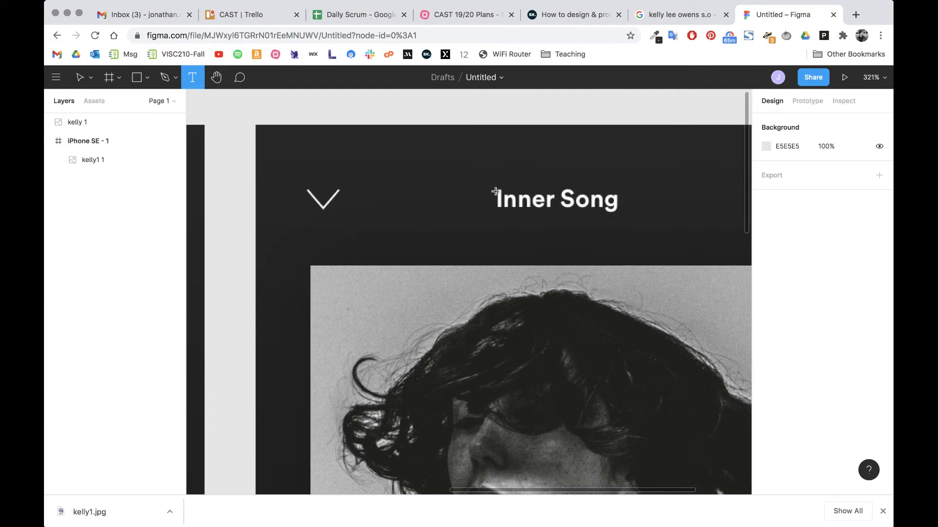
pyautogui.moveTo(489, 186); pyautogui.dragTo(623, 213)
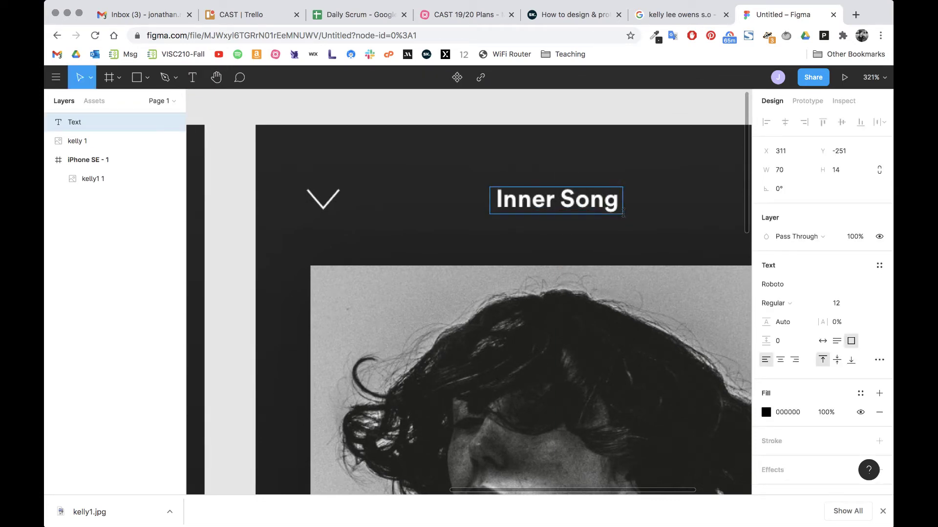
pyautogui.write('Inner Song')
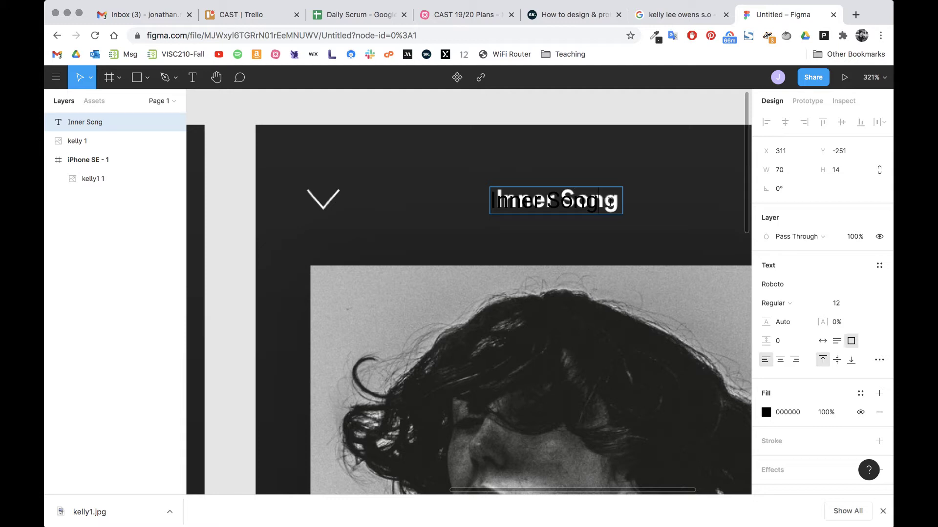
# Make the 'Inner Song' text white (FFFFFF) in Roboto Bold.
pyautogui.moveTo(610, 202); pyautogui.dragTo(480, 197)
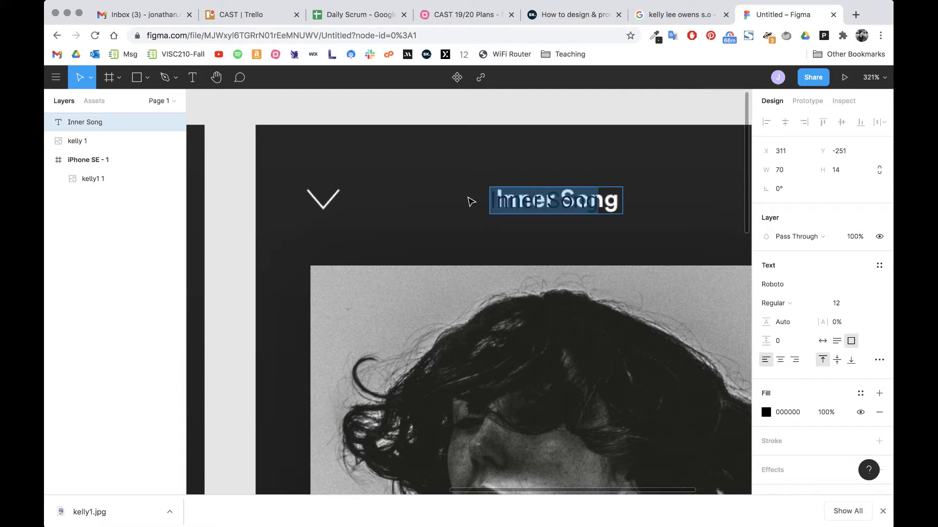
pyautogui.click(765, 413)
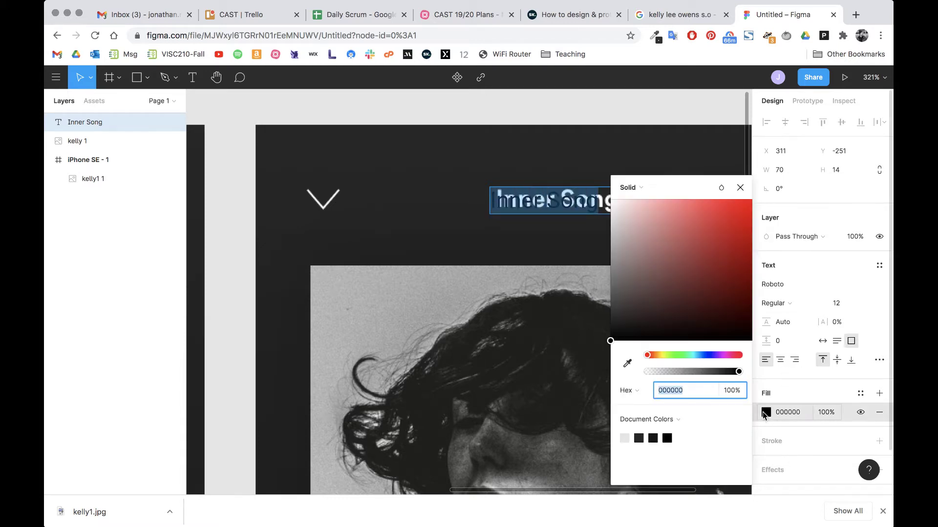
pyautogui.moveTo(708, 246); pyautogui.dragTo(598, 197)
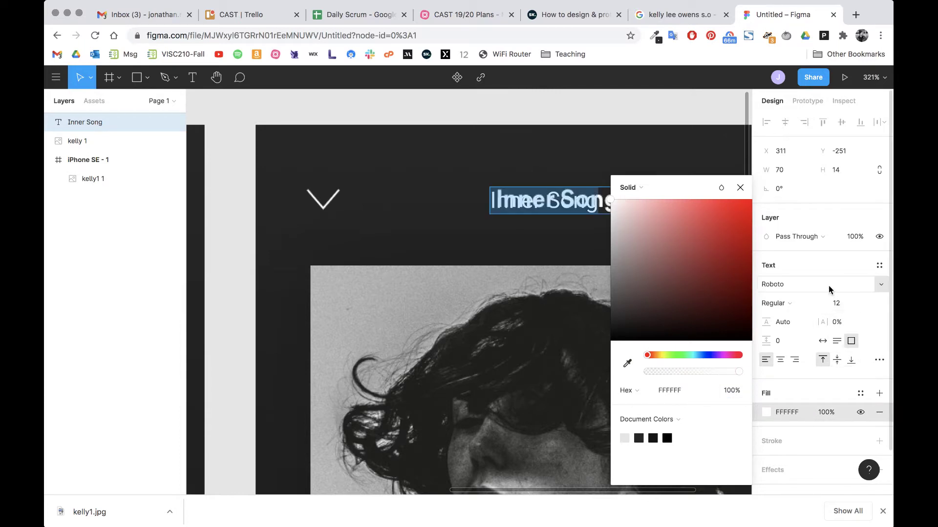
pyautogui.click(799, 303)
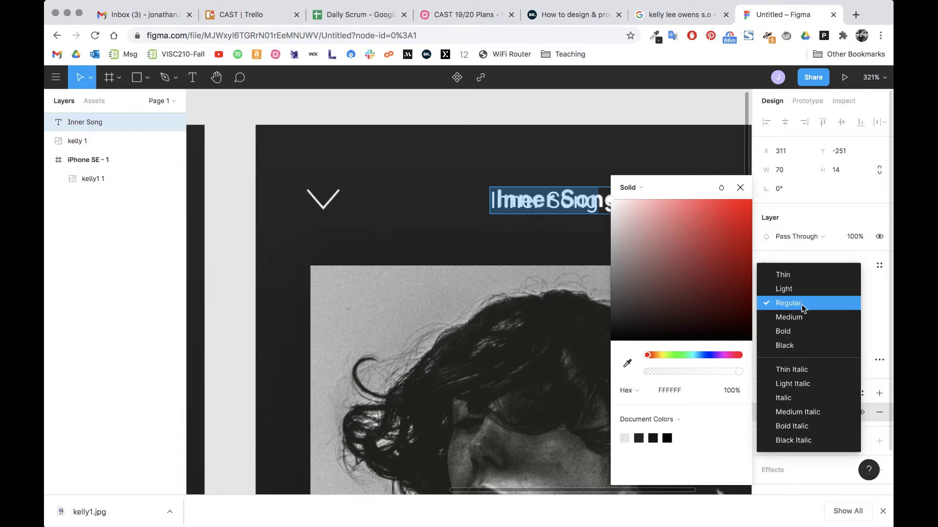
pyautogui.click(799, 331)
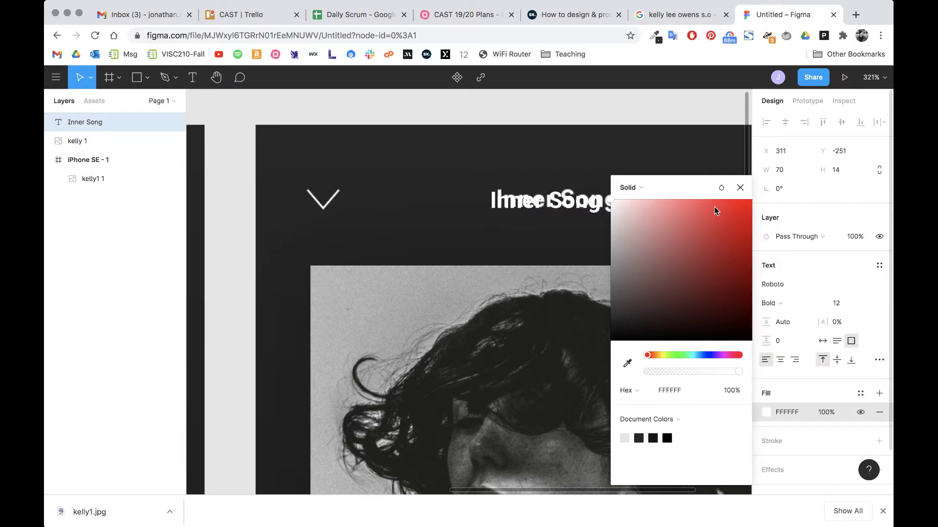
pyautogui.click(737, 190)
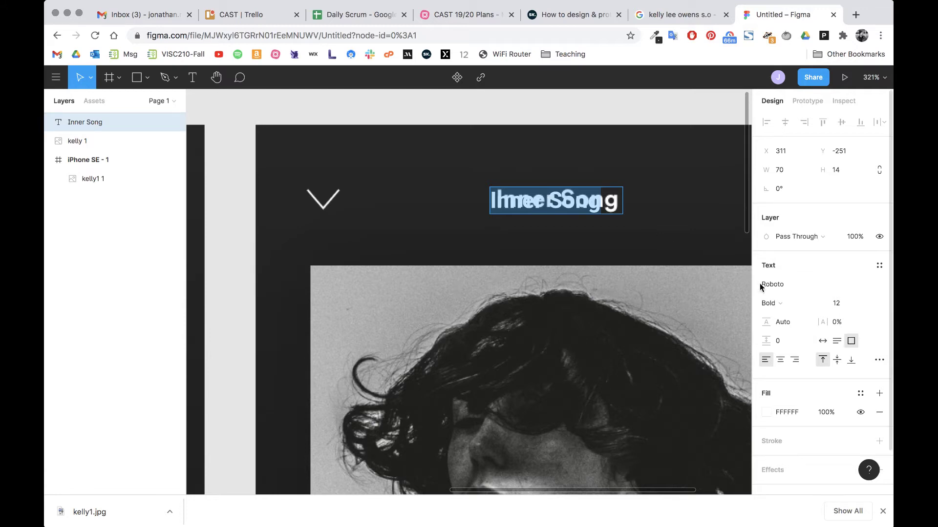
# Set the heading to size 14 and nudge it to line up with the reference title.
pyautogui.click(851, 304)
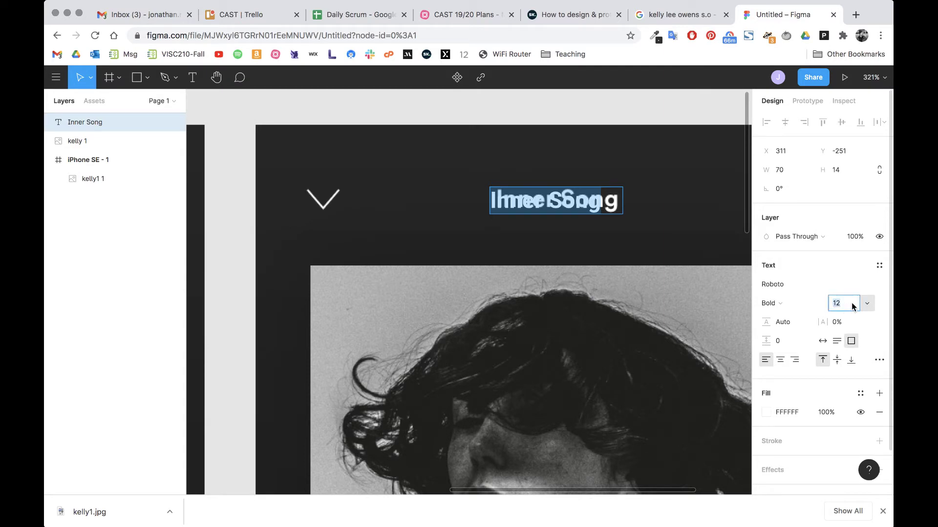
pyautogui.write('14')
pyautogui.press('Tab')
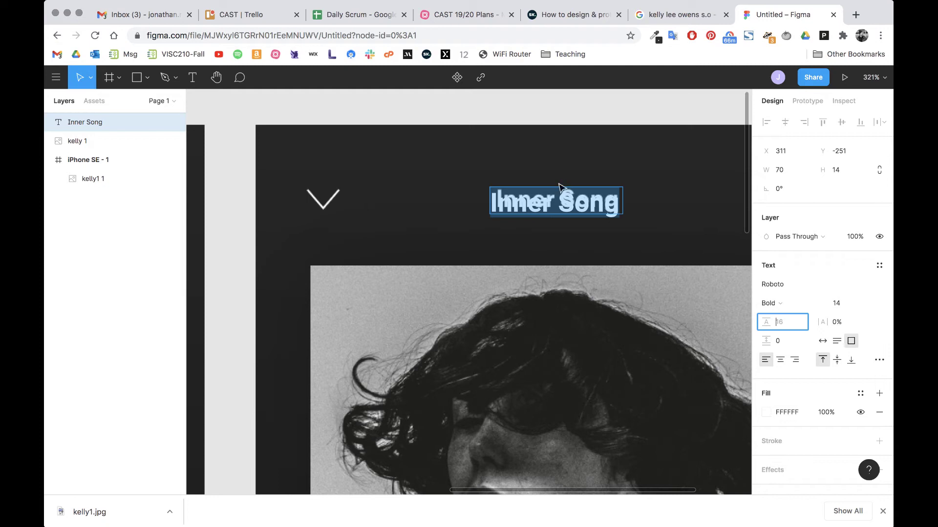
pyautogui.moveTo(559, 188); pyautogui.dragTo(569, 192)
pyautogui.press('Escape')
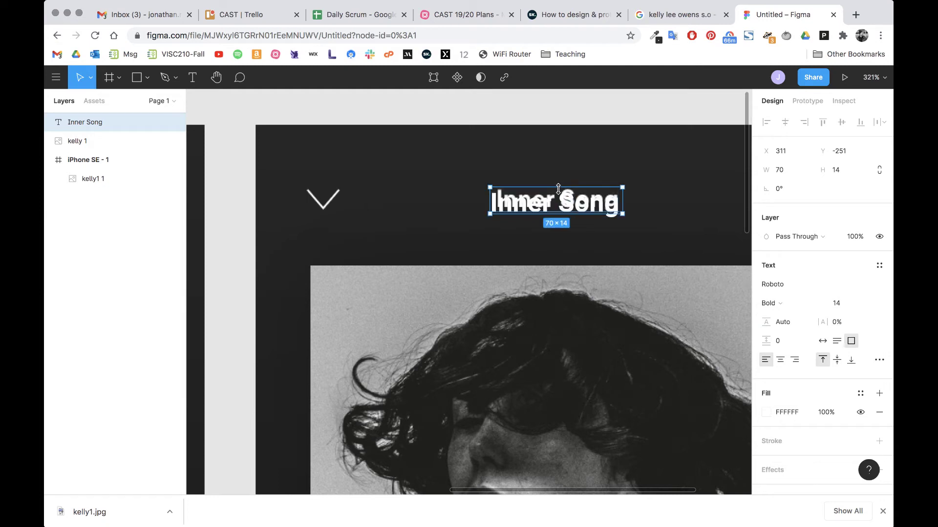
pyautogui.press('Right')
pyautogui.press('Right')
pyautogui.press('Right')
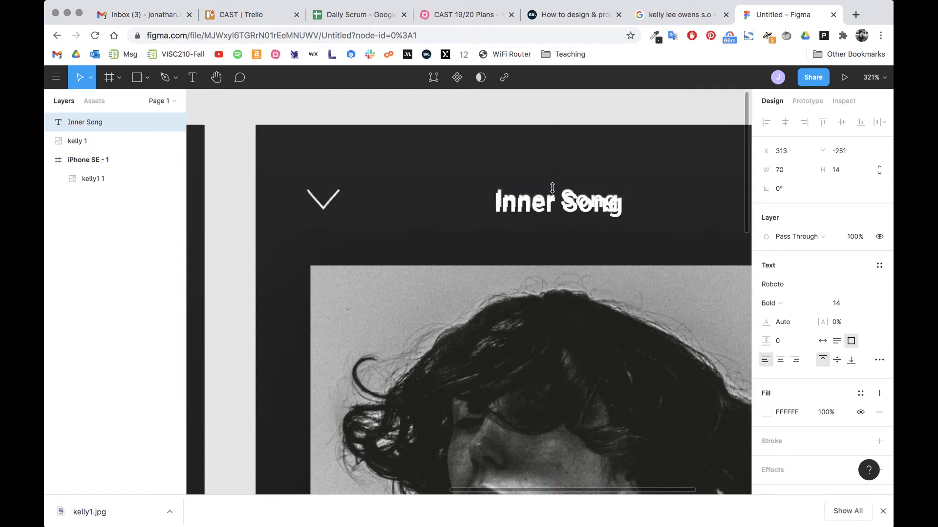
pyautogui.press('Up')
pyautogui.press('Up')
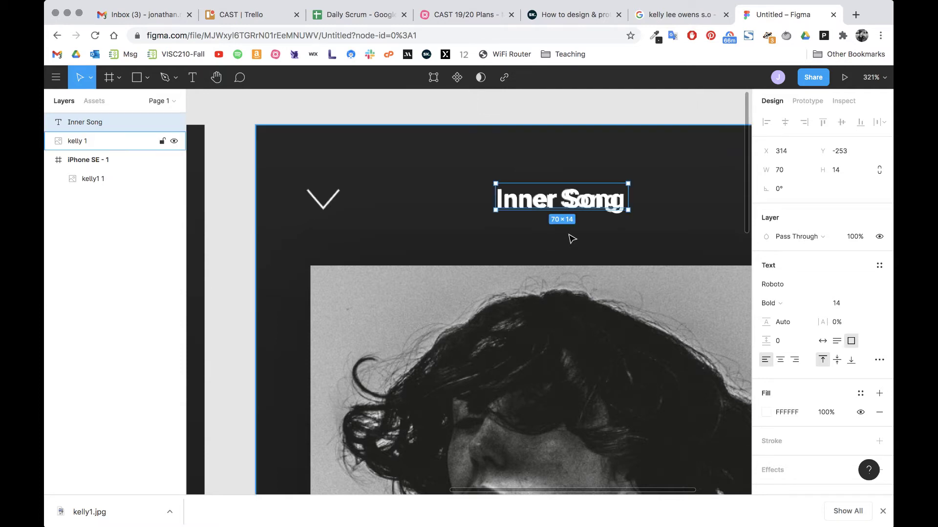
pyautogui.press('Left')
pyautogui.press('Right')
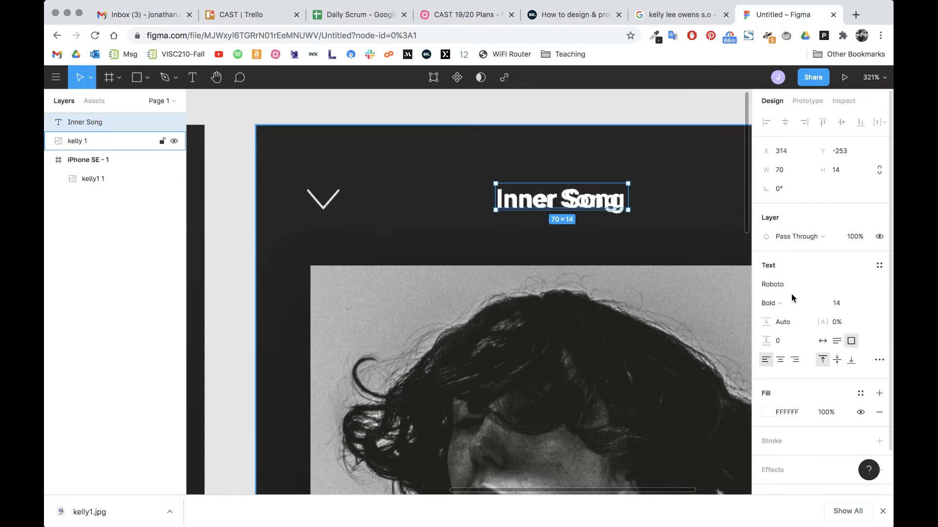
# Reduce the heading to size 13 and zoom out to see both phone frames.
pyautogui.click(831, 304)
pyautogui.write('13')
pyautogui.press('Tab')
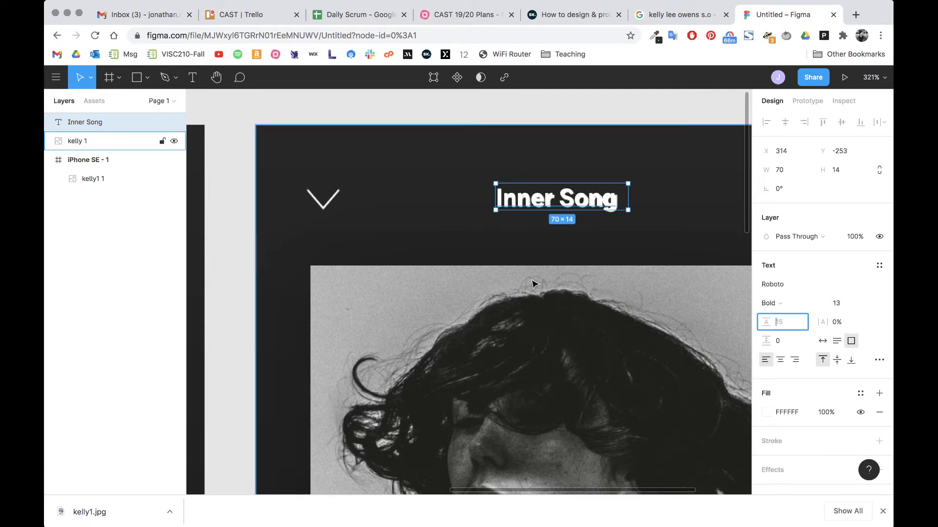
pyautogui.hotkey('shift', '1')
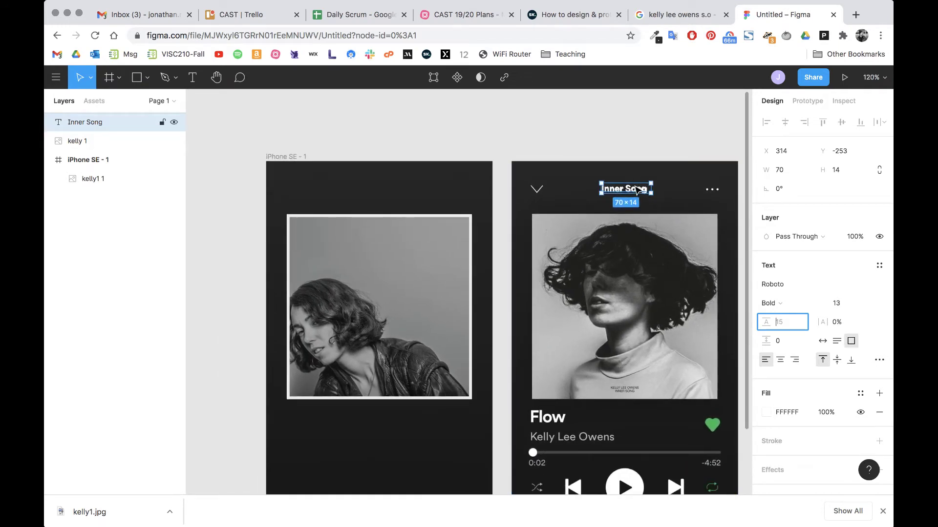
# Copy the 'Inner Song' heading into the iPhone SE frame's header at X 125, Y 31.
pyautogui.moveTo(637, 189); pyautogui.dragTo(390, 194)
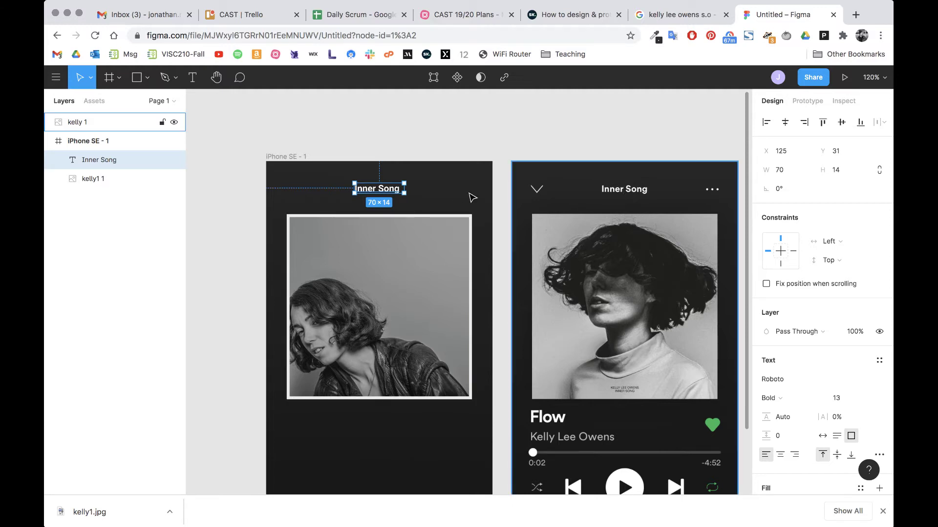
# Retype the copied heading as 'Kelly Lee Owens'.
pyautogui.doubleClick(371, 187)
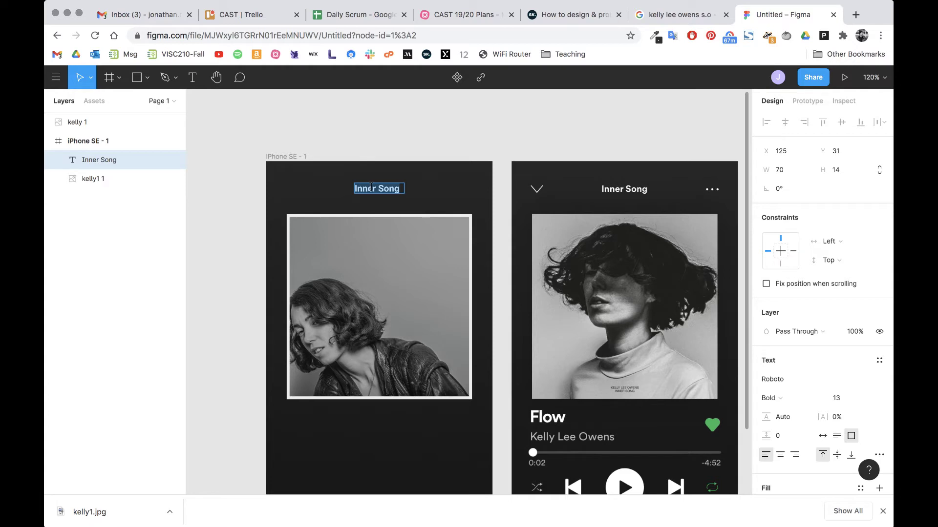
pyautogui.write('Kelly Lee Owens')
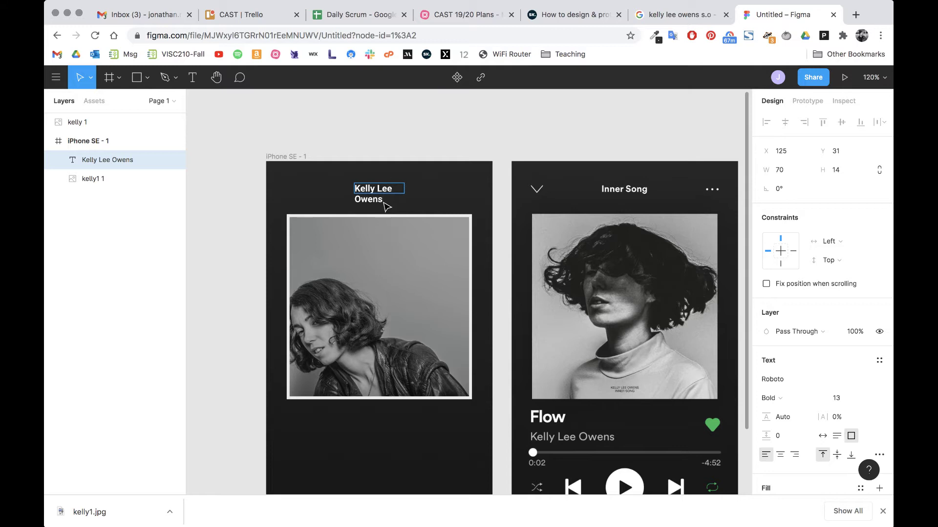
pyautogui.scroll(10, 387, 207)
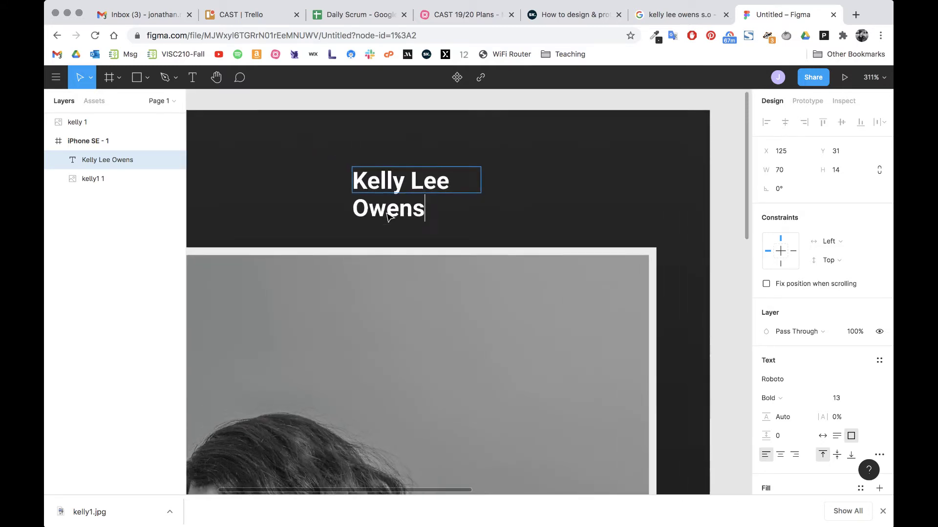
pyautogui.scroll(1, 387, 217)
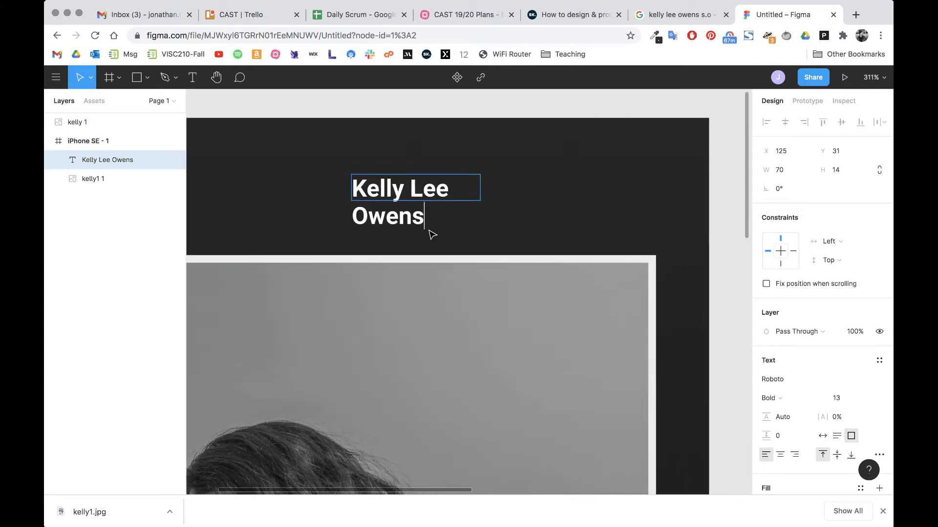
pyautogui.scroll(-3, 429, 233)
pyautogui.hscroll(3, 429, 233)
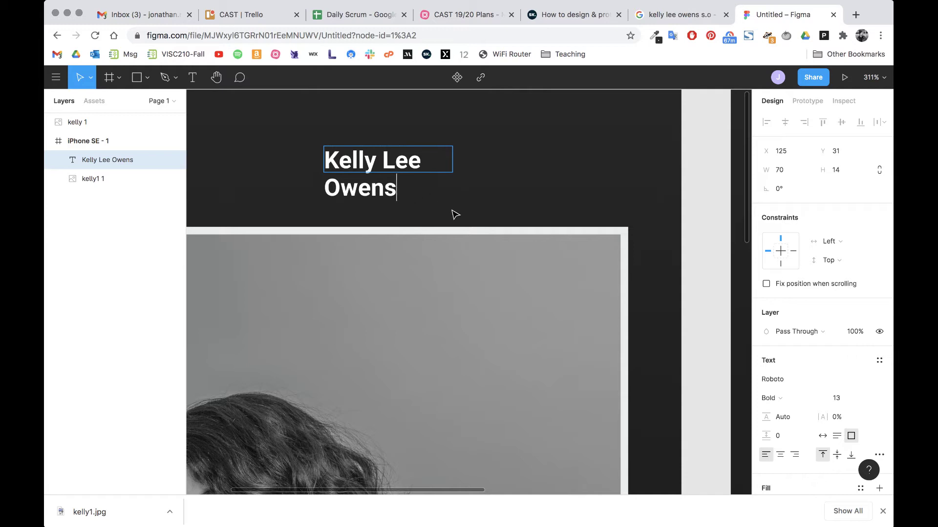
pyautogui.scroll(-5, 463, 220)
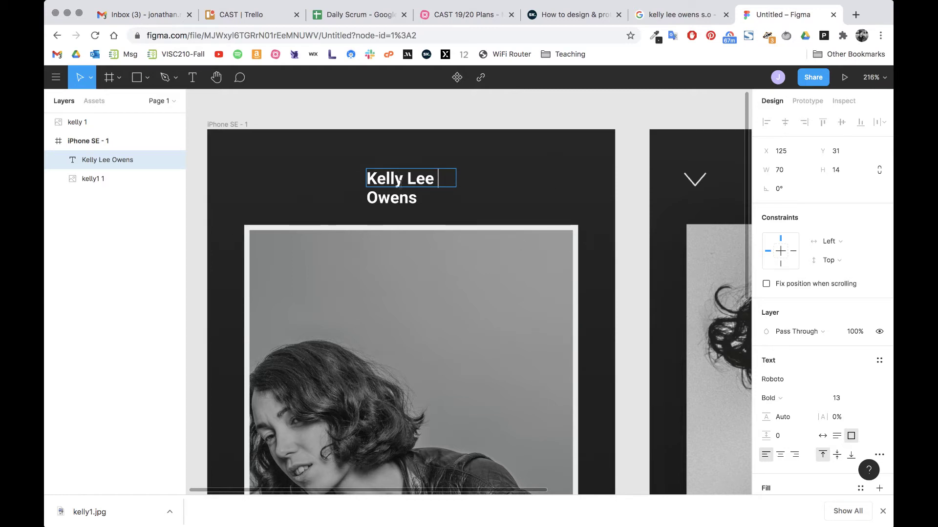
# Widen the 'Kelly Lee Owens' text box to 262 at X 29 and centre it on one line.
pyautogui.press('Escape')
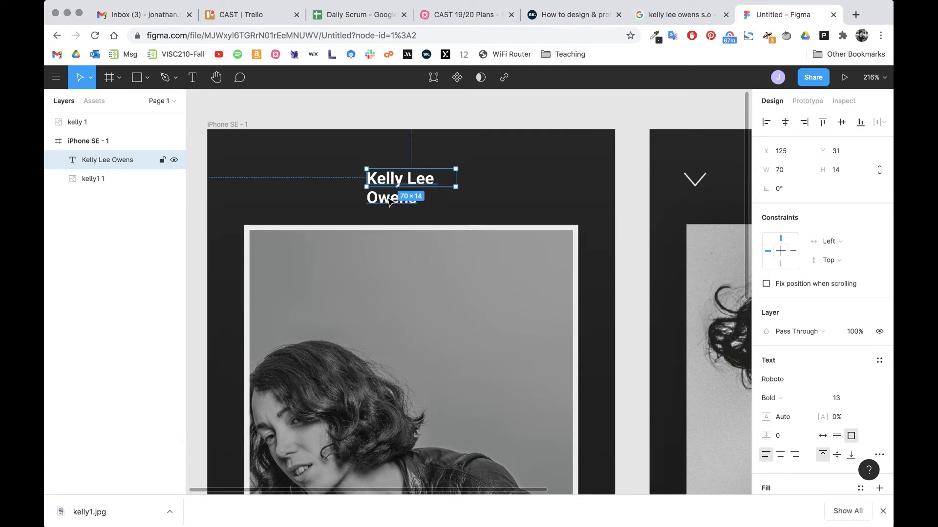
pyautogui.click(382, 121)
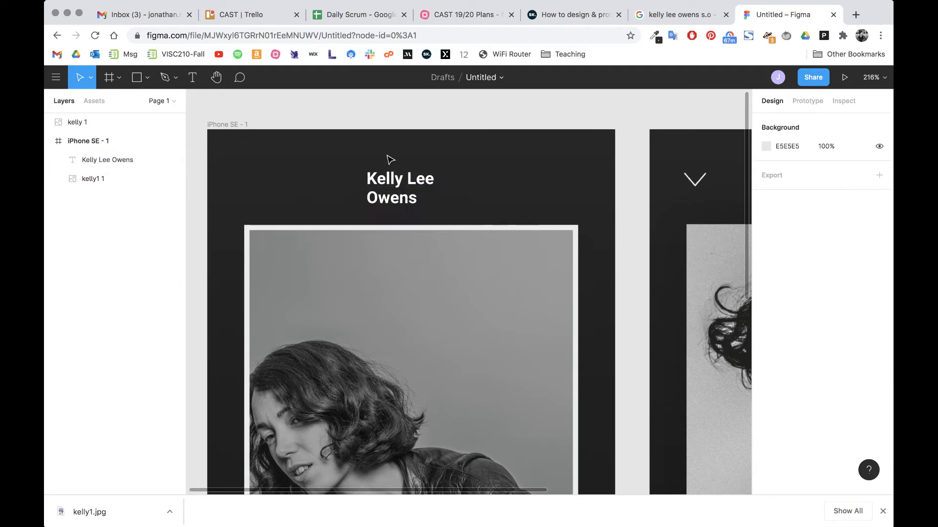
pyautogui.click(389, 170)
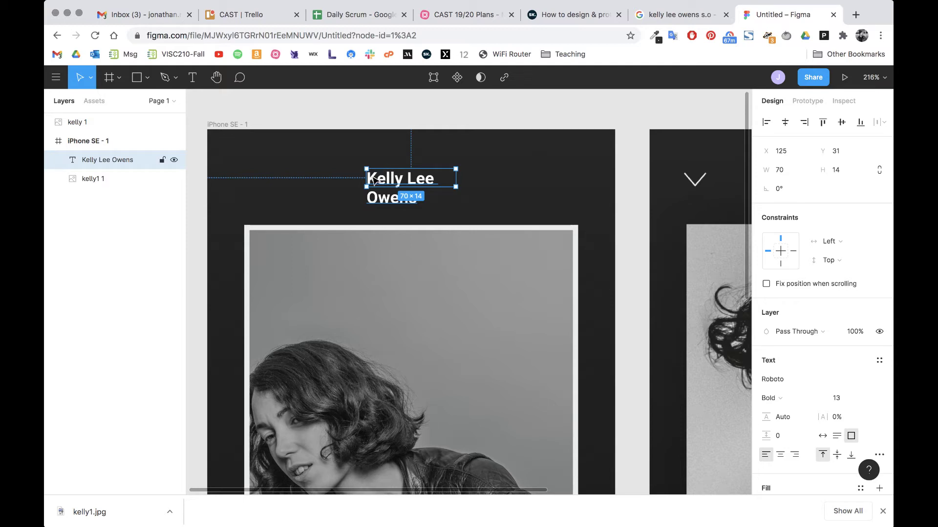
pyautogui.moveTo(366, 179); pyautogui.dragTo(244, 186)
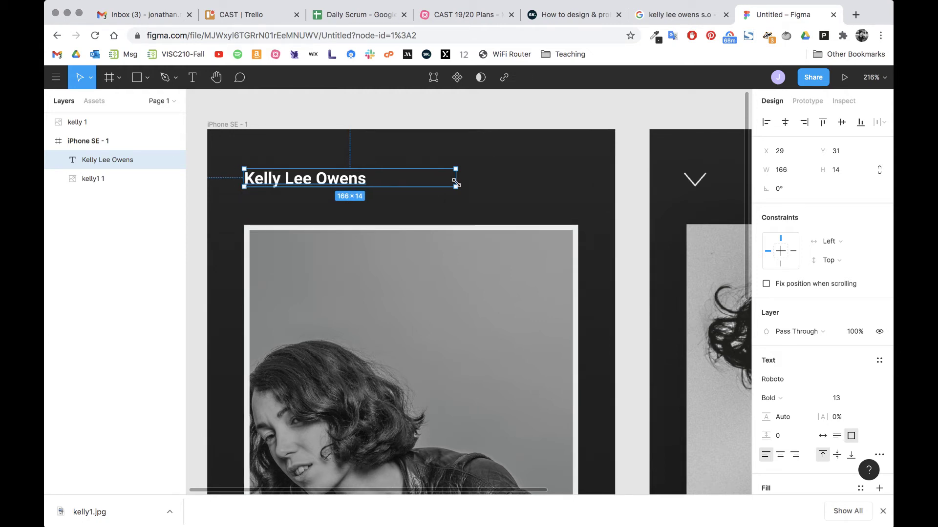
pyautogui.moveTo(456, 180); pyautogui.dragTo(579, 178)
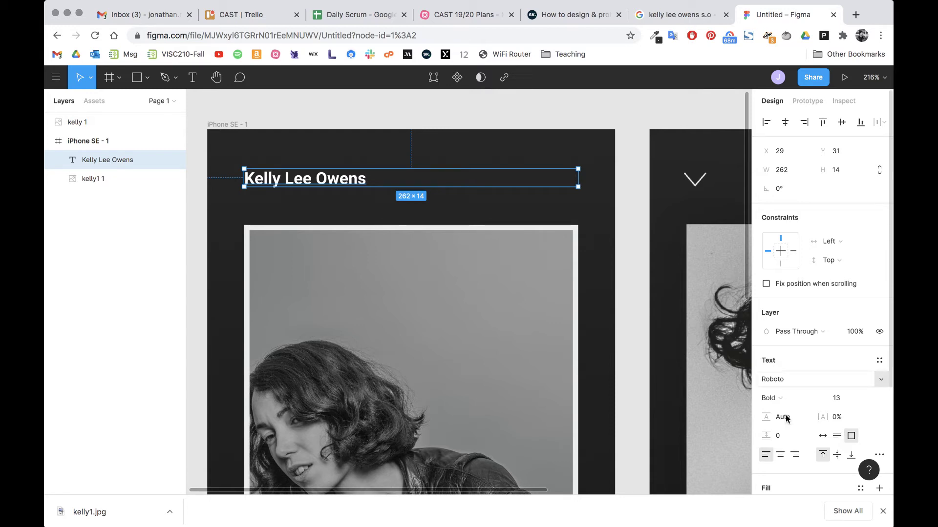
pyautogui.click(780, 454)
pyautogui.hscroll(5, 464, 358)
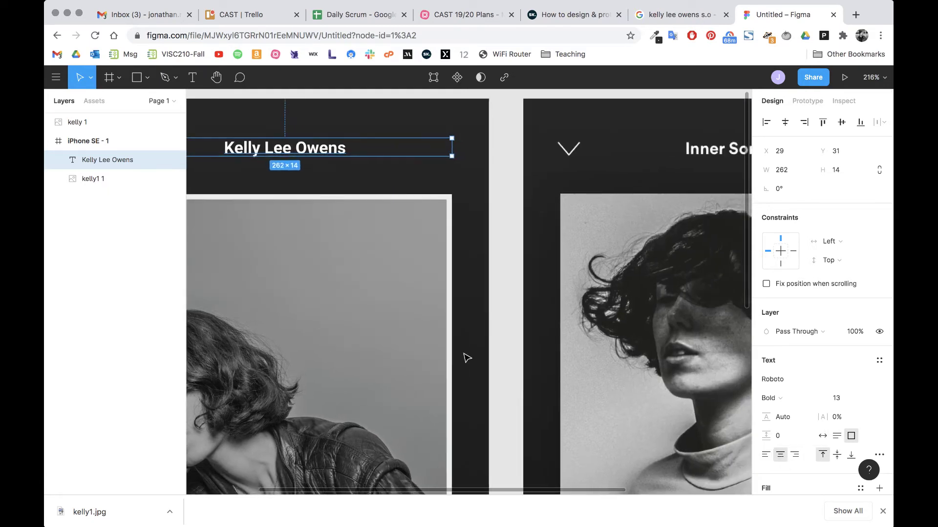
pyautogui.scroll(-5, 466, 358)
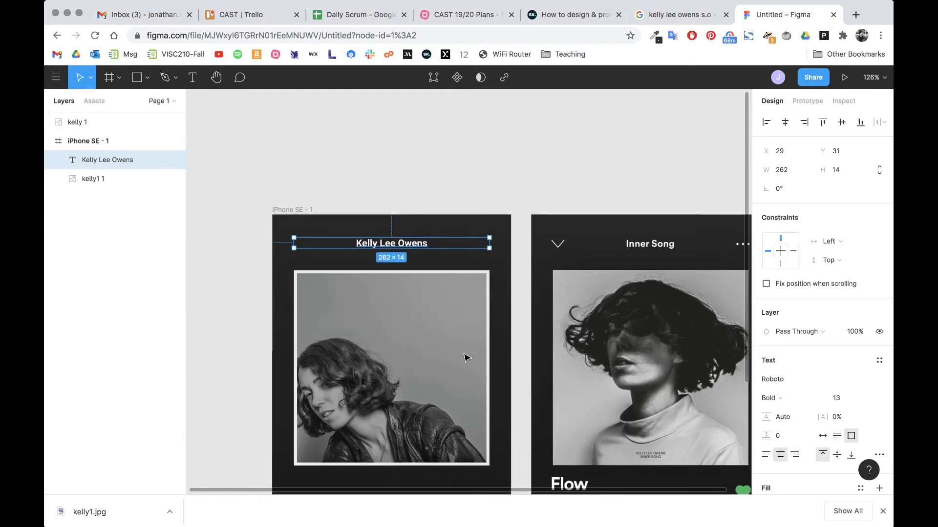
pyautogui.scroll(-5, 465, 358)
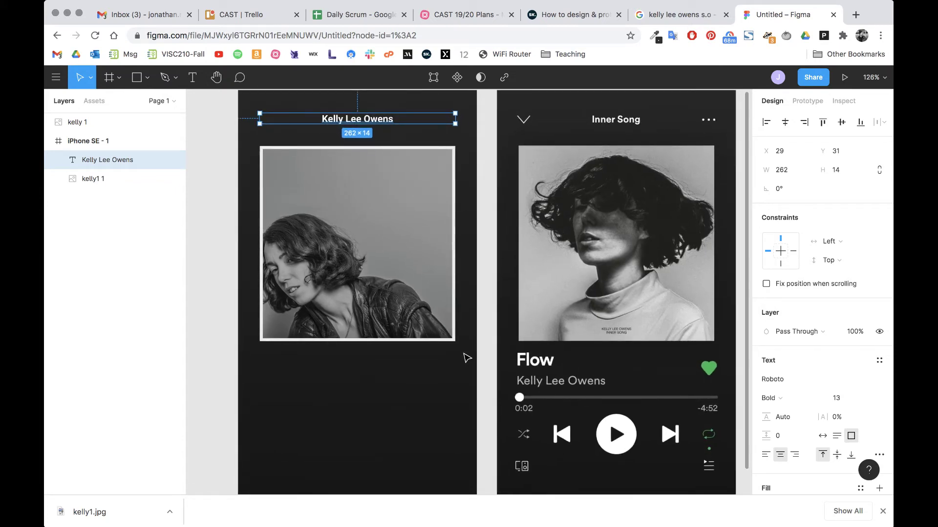
pyautogui.hscroll(3, 464, 357)
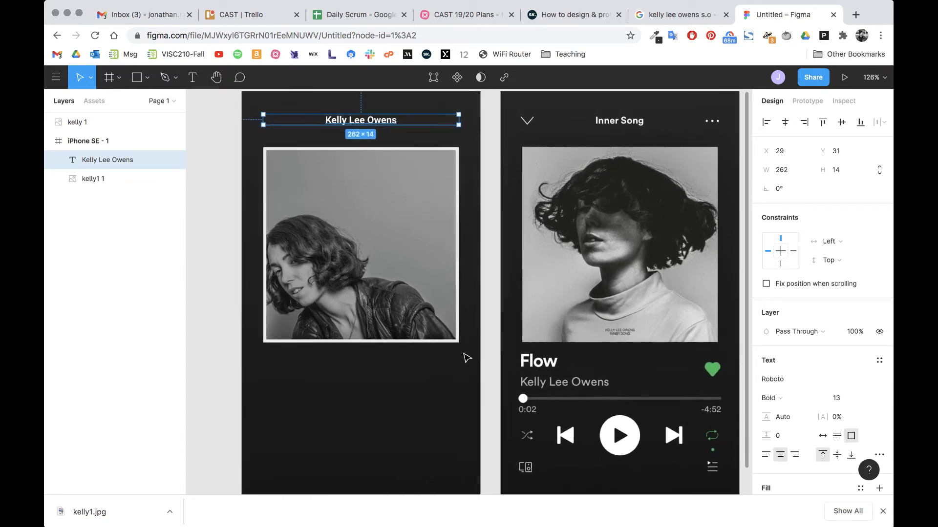
pyautogui.scroll(3, 465, 358)
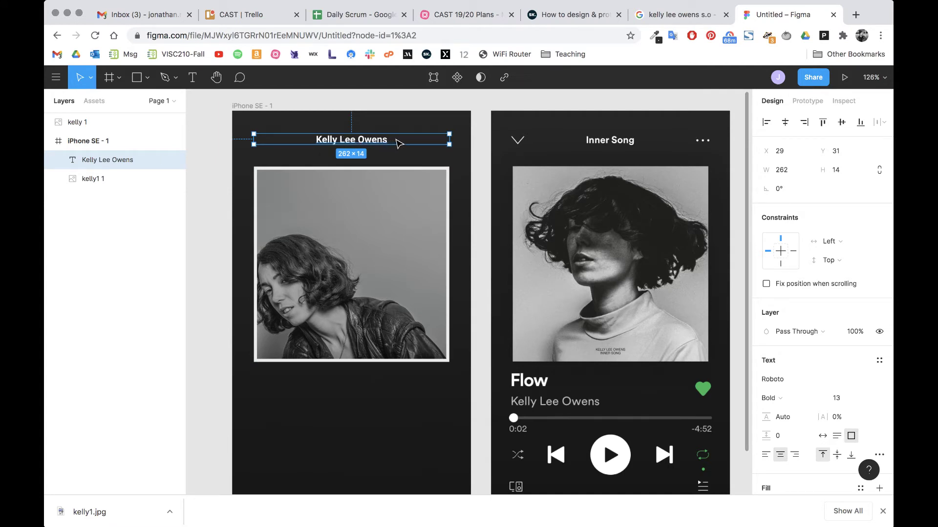
# Duplicate the 'Kelly Lee Owens' header below the album photo at X 29, Y 351.
pyautogui.press('alt')
pyautogui.moveTo(383, 142); pyautogui.dragTo(386, 381)
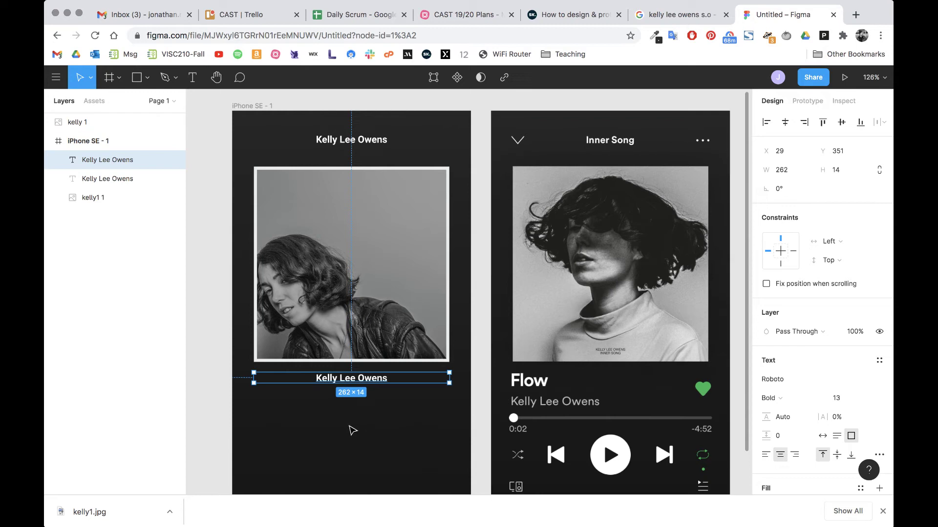
pyautogui.scroll(5, 352, 429)
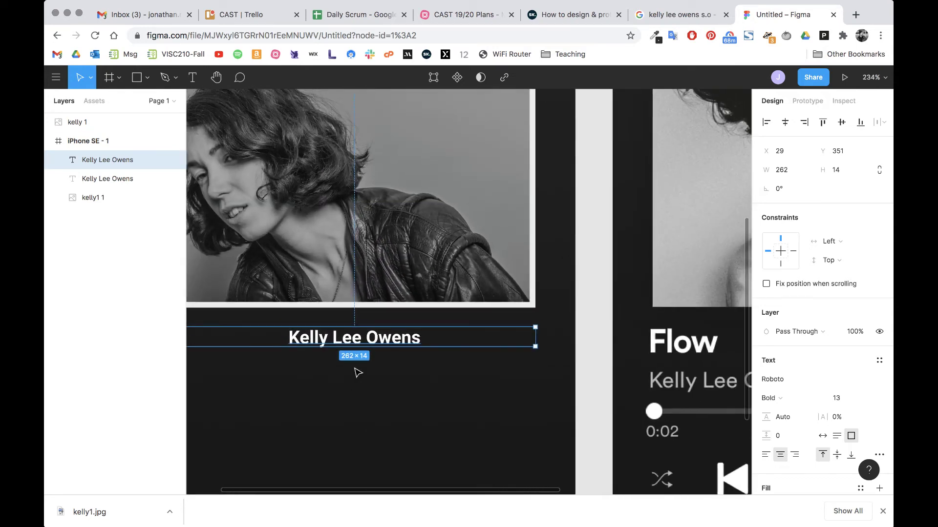
# Retype the duplicated text below the photo as 'Anxi' and left-align it.
pyautogui.doubleClick(366, 337)
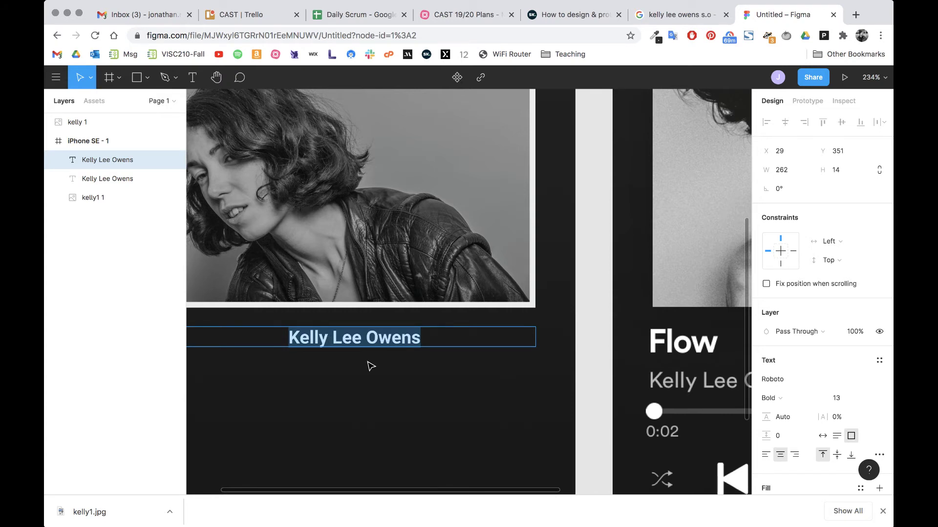
pyautogui.write('An')
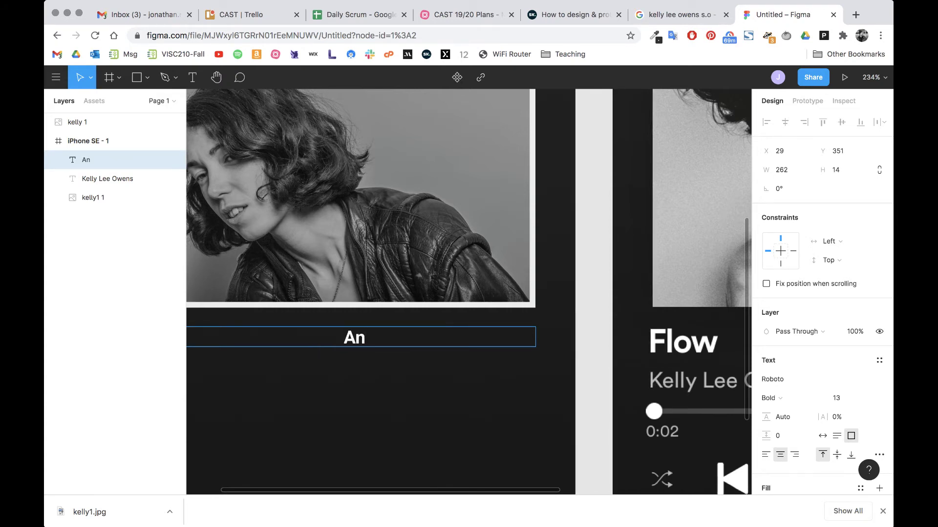
pyautogui.write('xi')
pyautogui.hscroll(-5, 428, 326)
pyautogui.scroll(-2, 429, 326)
pyautogui.scroll(-5, 433, 331)
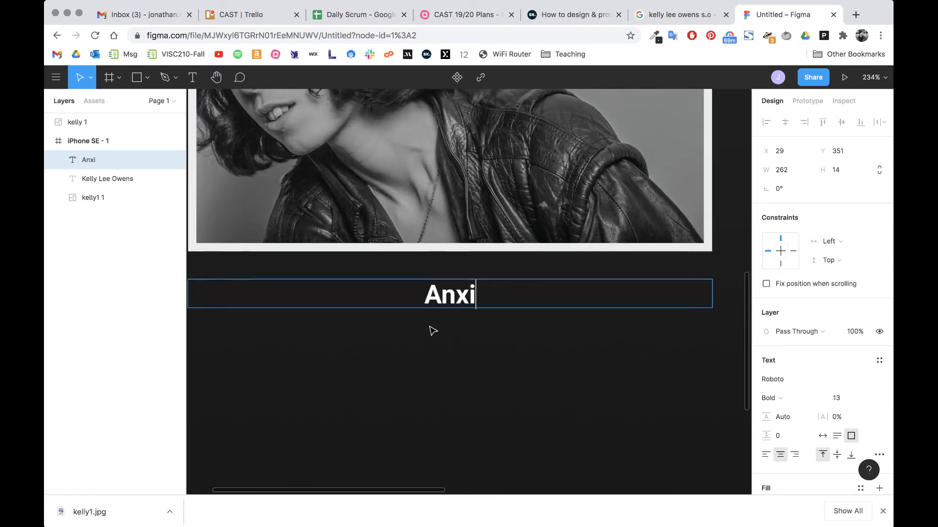
pyautogui.hscroll(3, 433, 331)
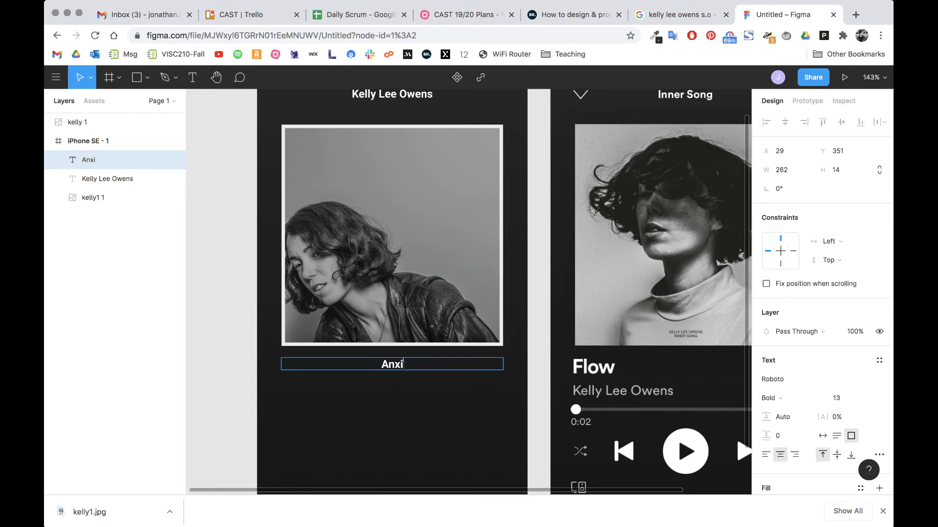
pyautogui.moveTo(403, 366); pyautogui.dragTo(347, 368)
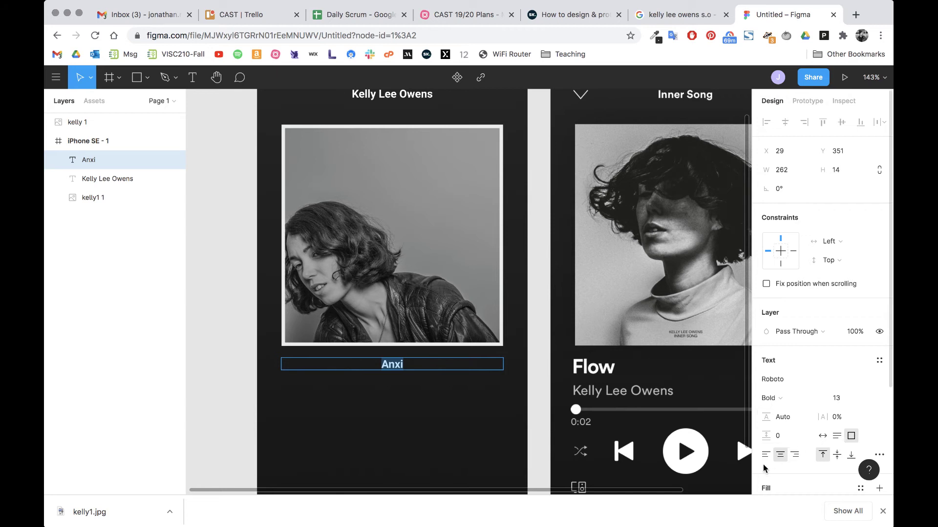
pyautogui.click(762, 457)
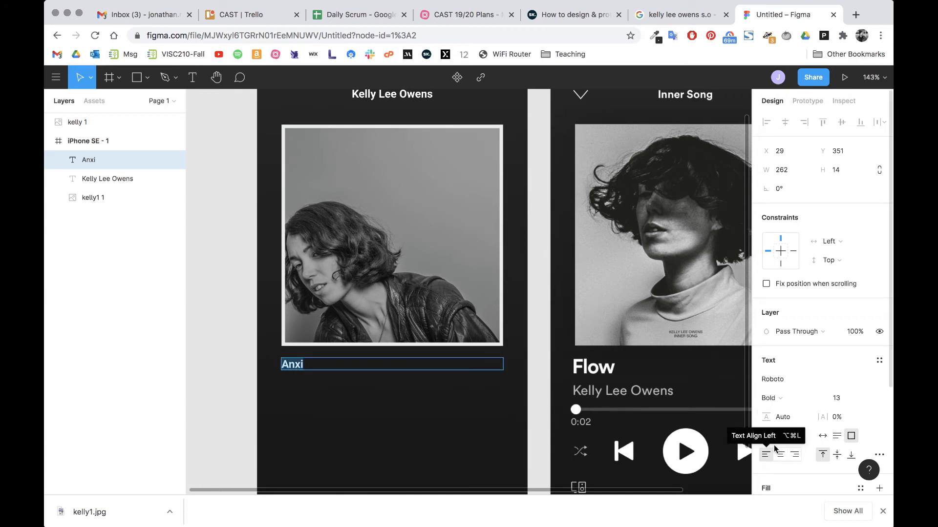
# Step the Anxi title's font size up through 16, 18 and 20 to 22.
pyautogui.click(836, 398)
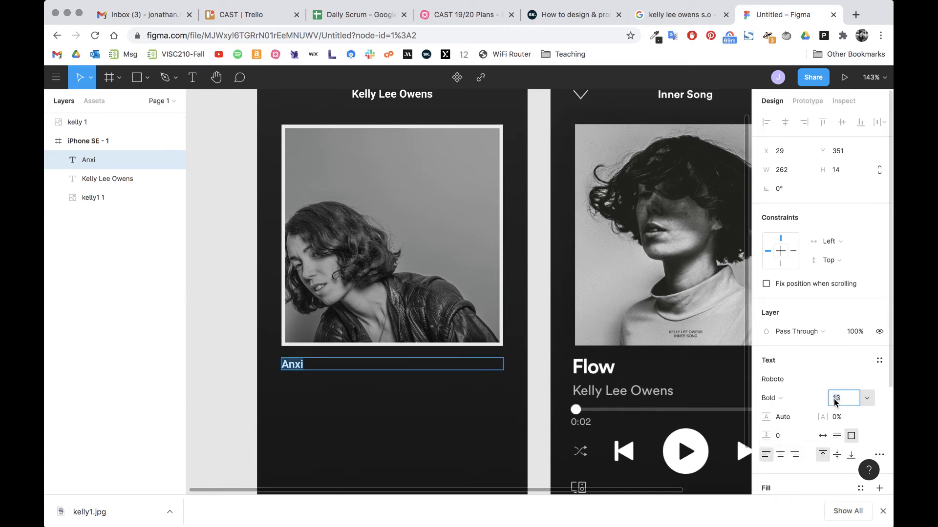
pyautogui.write('16')
pyautogui.press('Return')
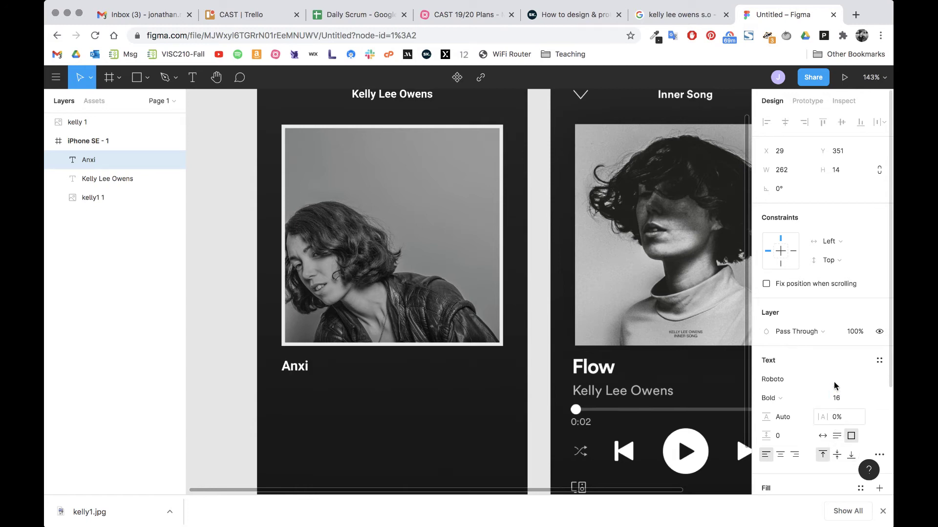
pyautogui.click(837, 398)
pyautogui.write('18')
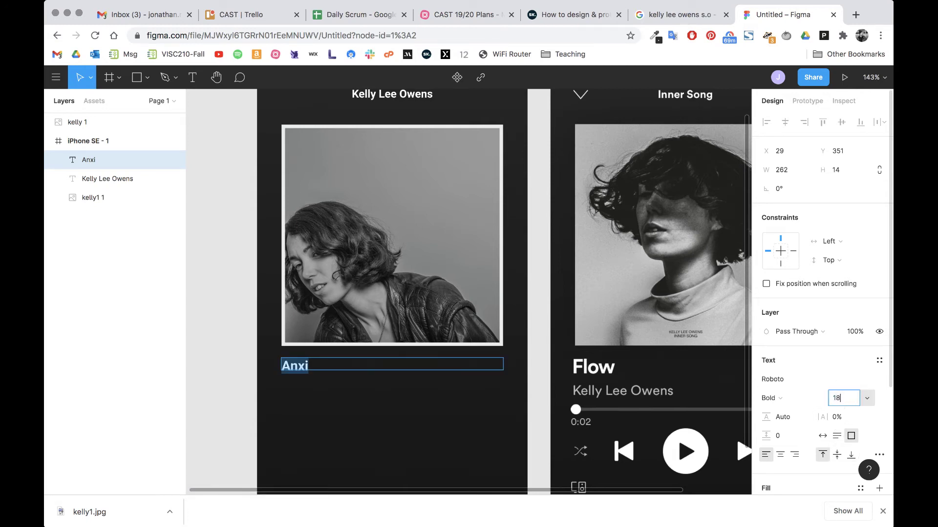
pyautogui.press('Return')
pyautogui.click(841, 400)
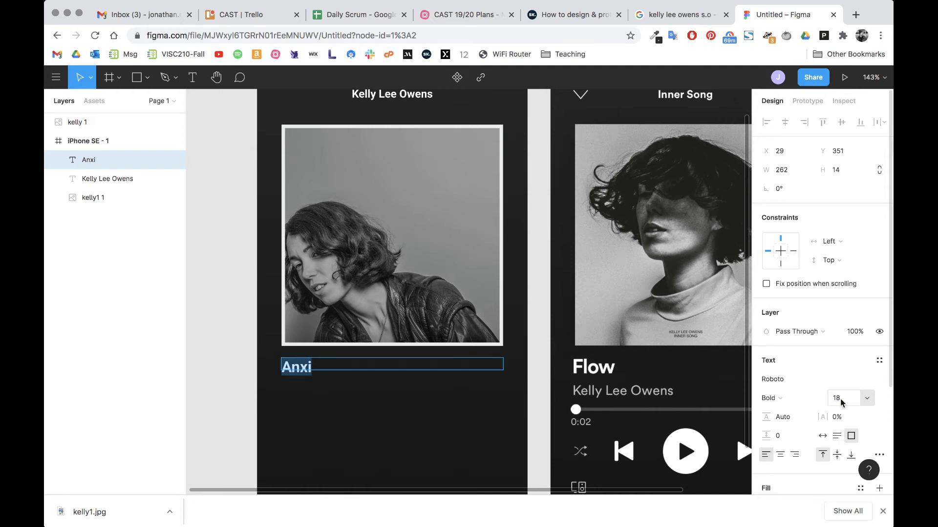
pyautogui.write('20')
pyautogui.press('Return')
pyautogui.write('22')
pyautogui.press('Return')
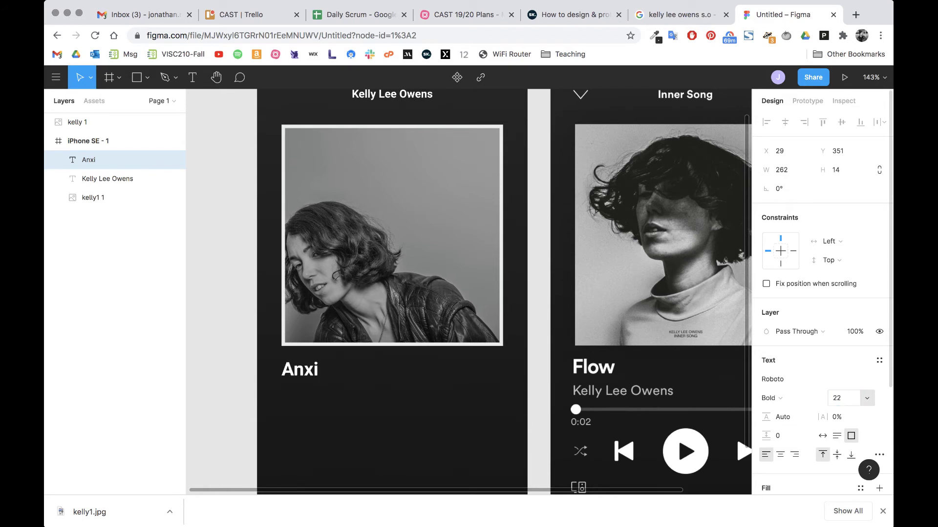
pyautogui.doubleClick(334, 366)
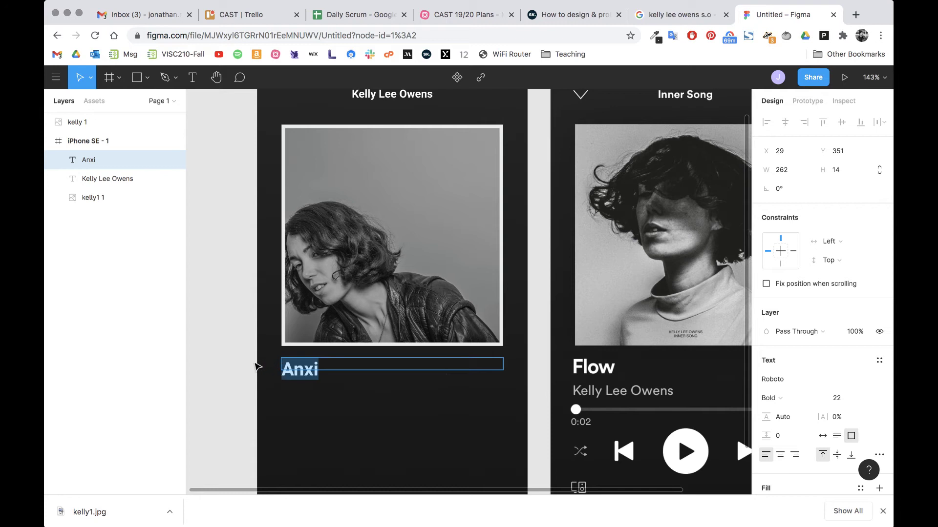
pyautogui.press('Escape')
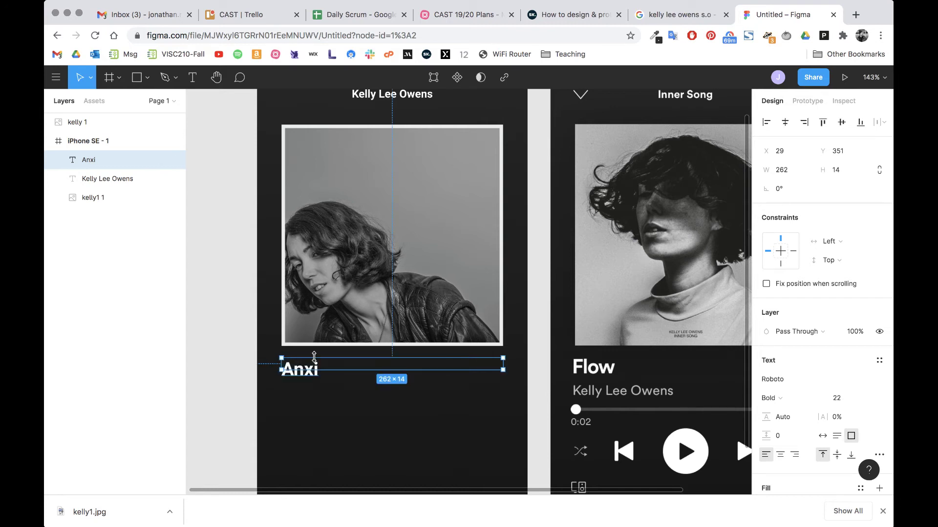
pyautogui.click(304, 387)
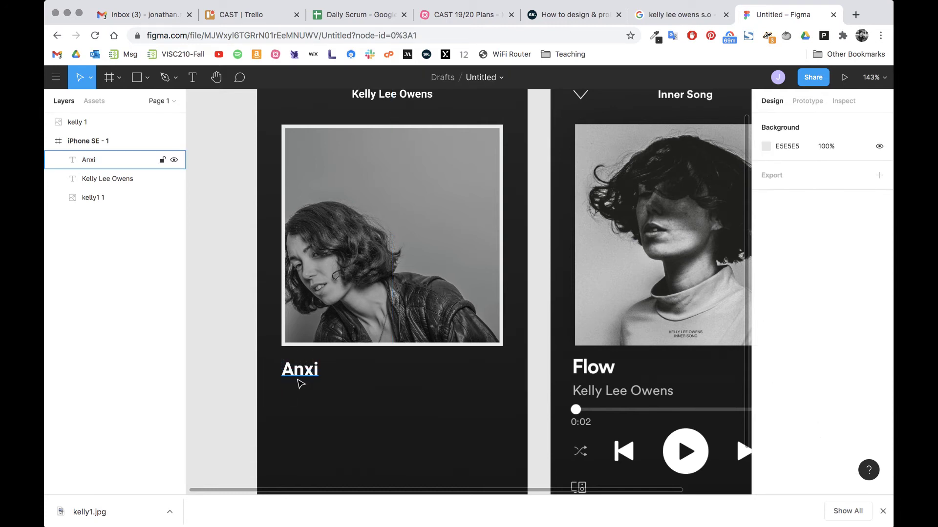
pyautogui.click(299, 376)
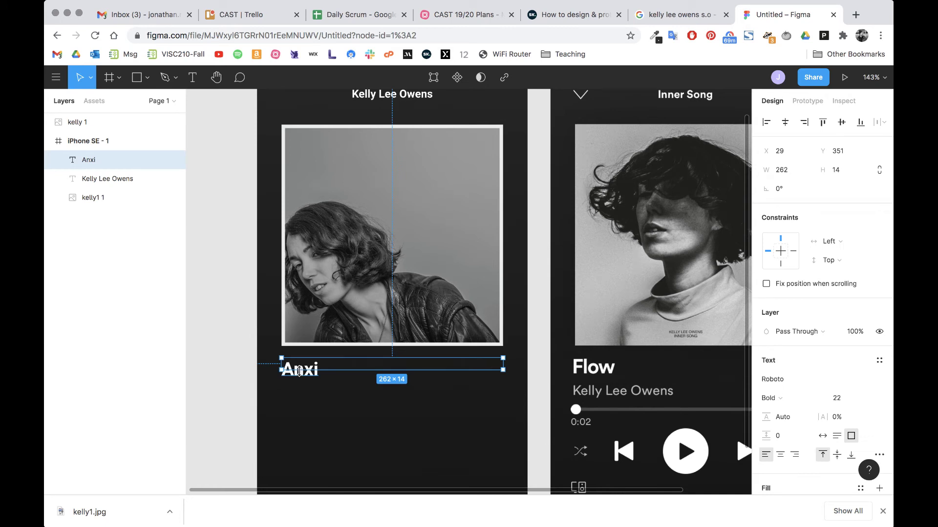
# Duplicate the Anxi title just below itself and retype it as 'Kelly Lee Owens'.
pyautogui.moveTo(303, 369); pyautogui.dragTo(304, 393)
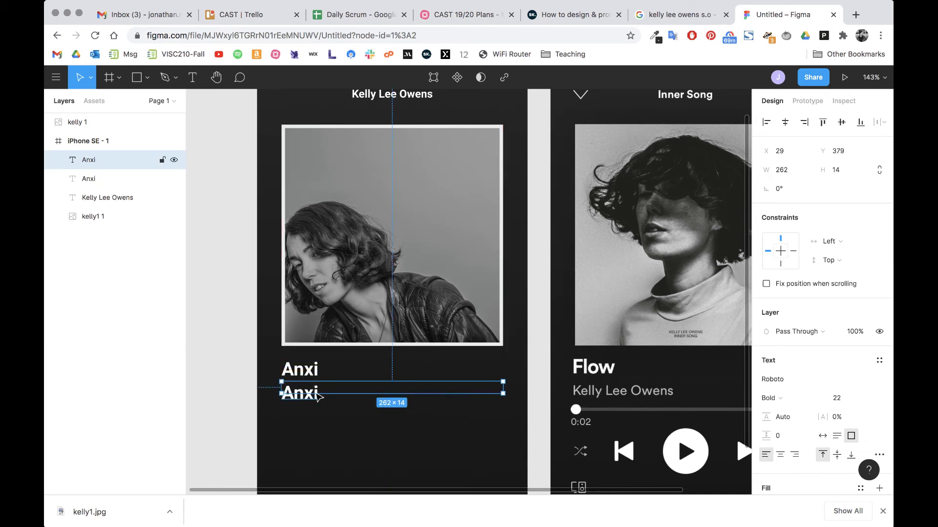
pyautogui.scroll(5, 317, 395)
pyautogui.scroll(3, 317, 395)
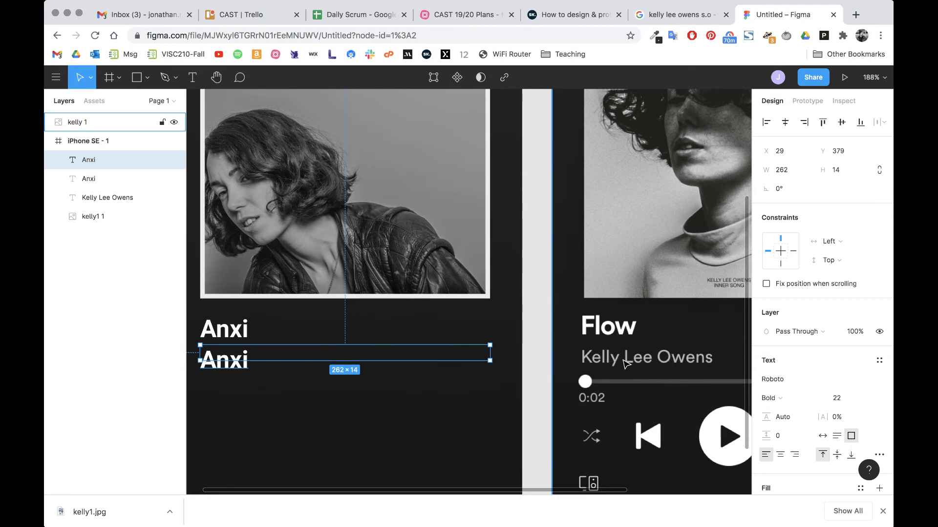
pyautogui.doubleClick(225, 351)
pyautogui.write('Kelly')
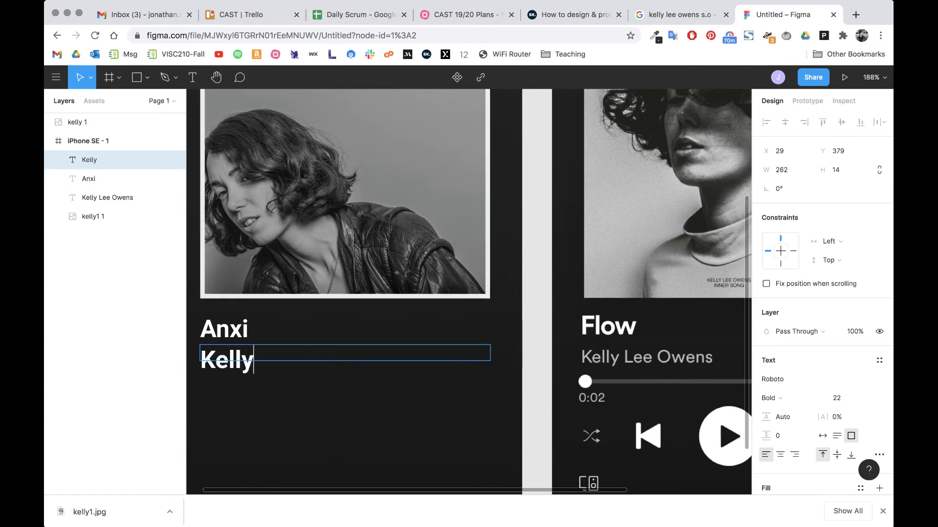
pyautogui.write(' Lee Owens')
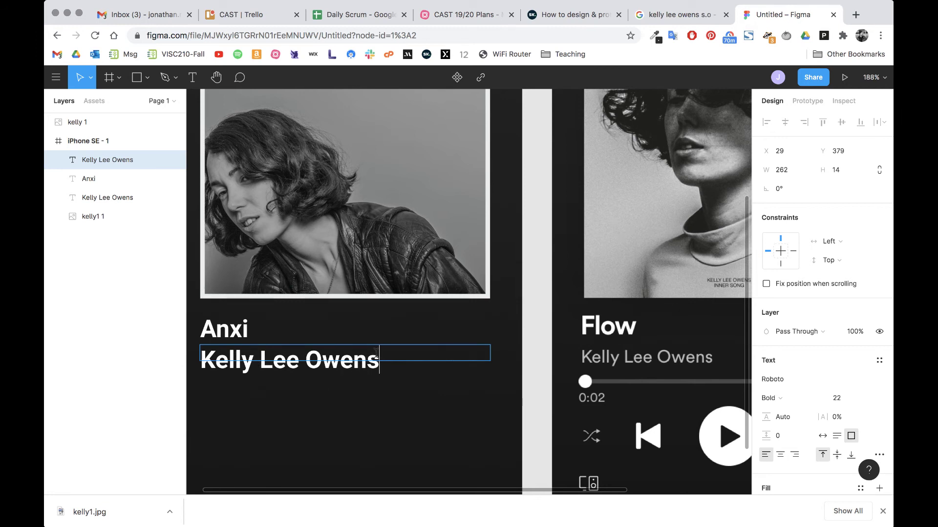
# Set the 'Kelly Lee Owens' artist line to Roboto Regular 14.
pyautogui.moveTo(376, 352); pyautogui.dragTo(199, 345)
pyautogui.hscroll(5, 589, 409)
pyautogui.scroll(-2, 588, 409)
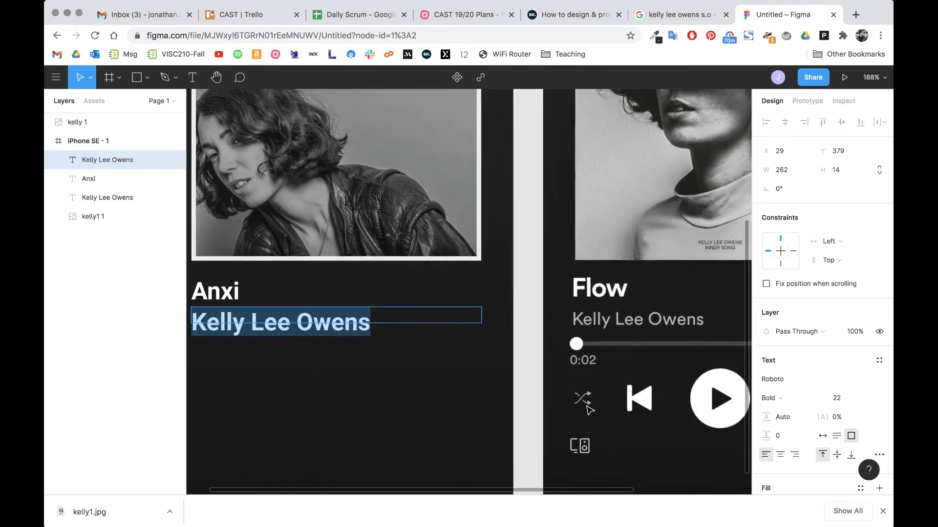
pyautogui.scroll(-1, 589, 409)
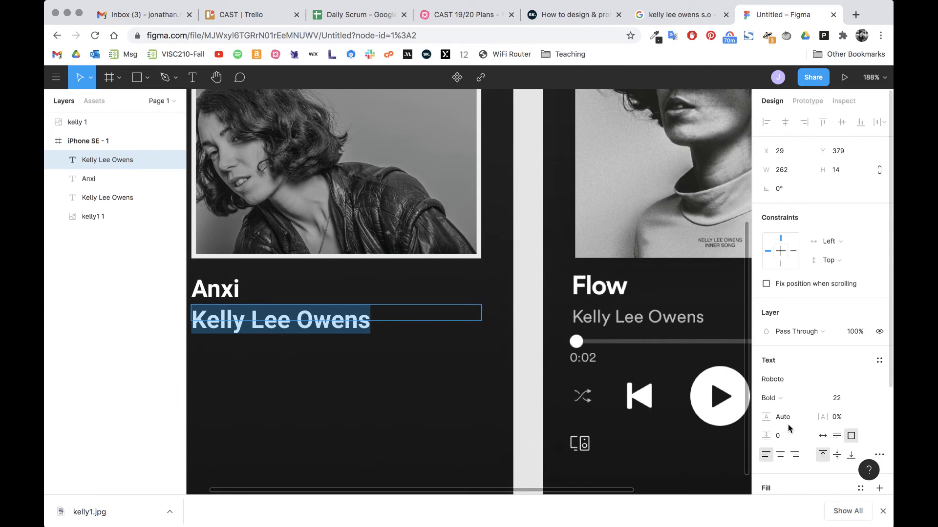
pyautogui.click(779, 399)
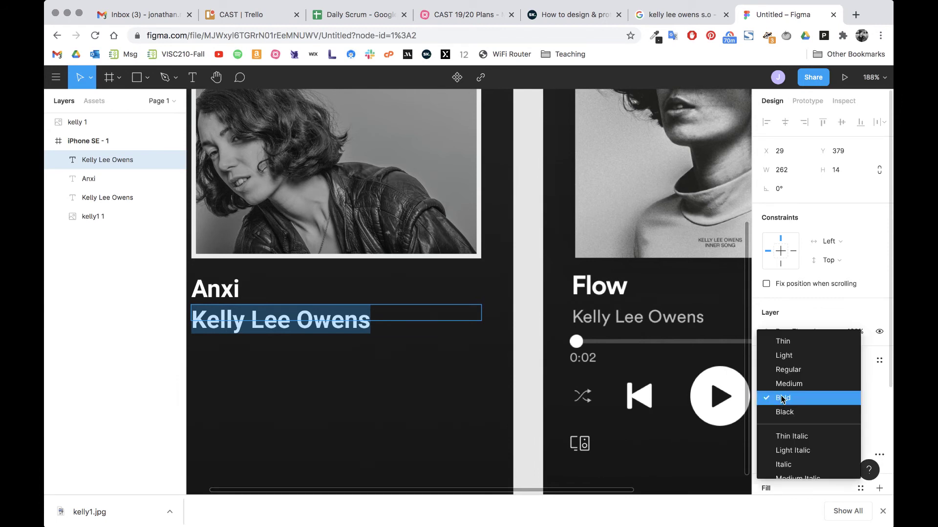
pyautogui.click(788, 369)
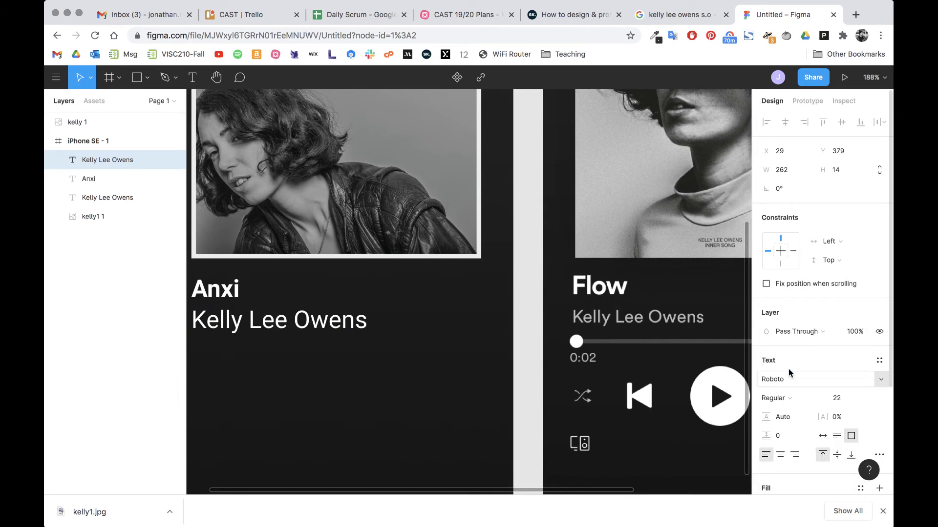
pyautogui.click(838, 398)
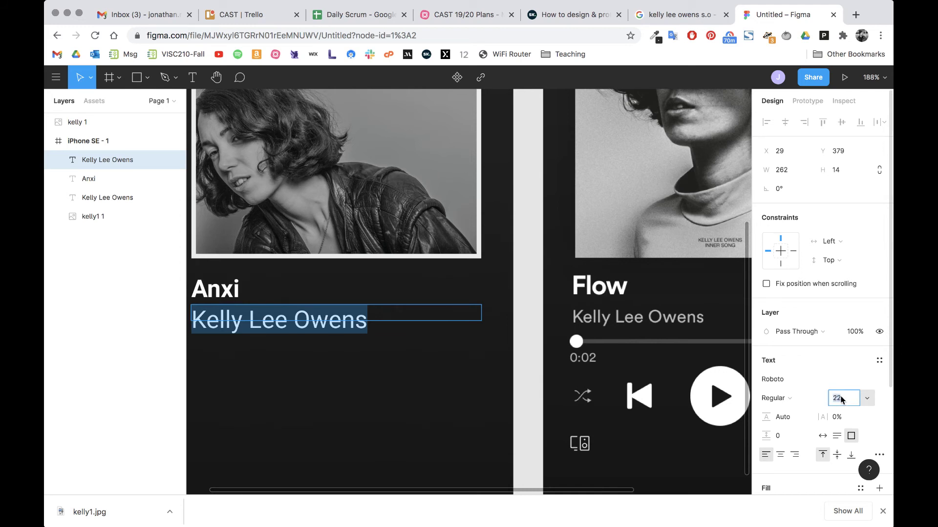
pyautogui.write('18')
pyautogui.press('Tab')
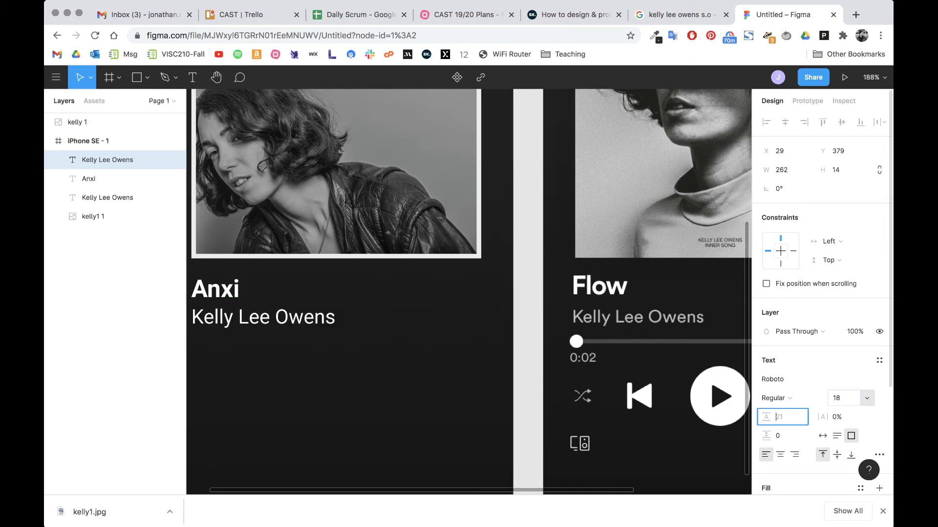
pyautogui.click(839, 398)
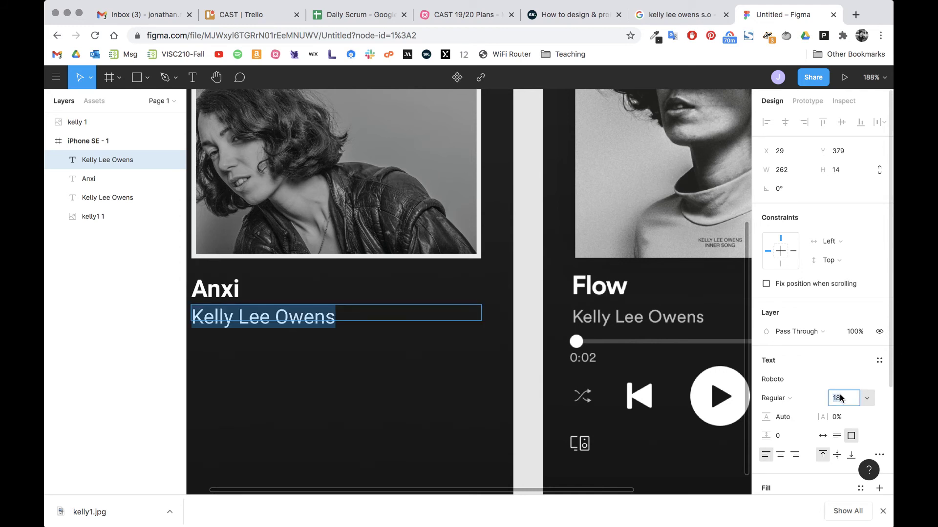
pyautogui.press('Return')
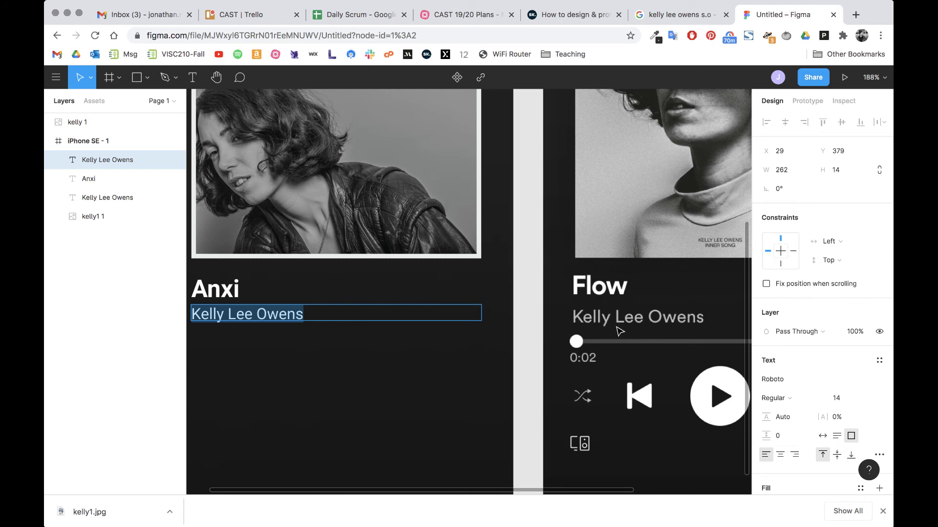
pyautogui.scroll(-4, 801, 324)
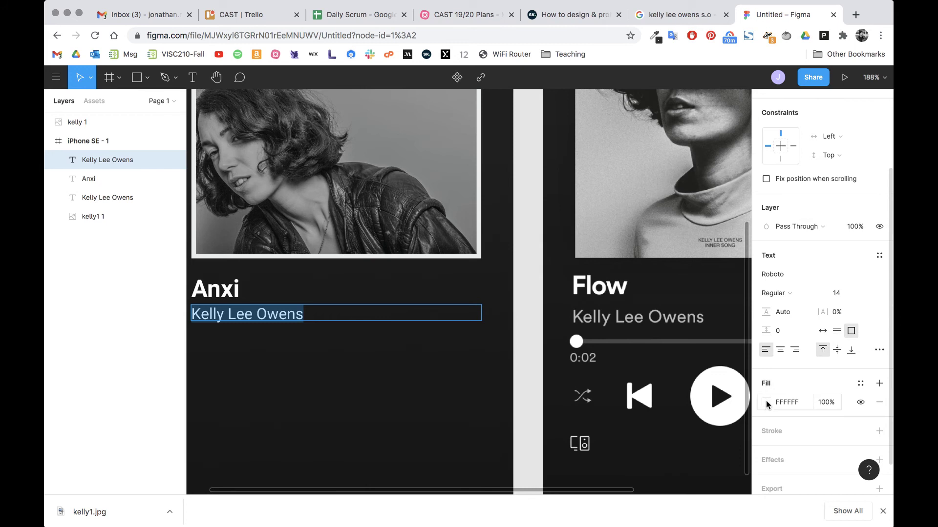
# Color the 'Kelly Lee Owens' artist name gray B8B8B8, sampled from the reference player's artist text.
pyautogui.click(766, 403)
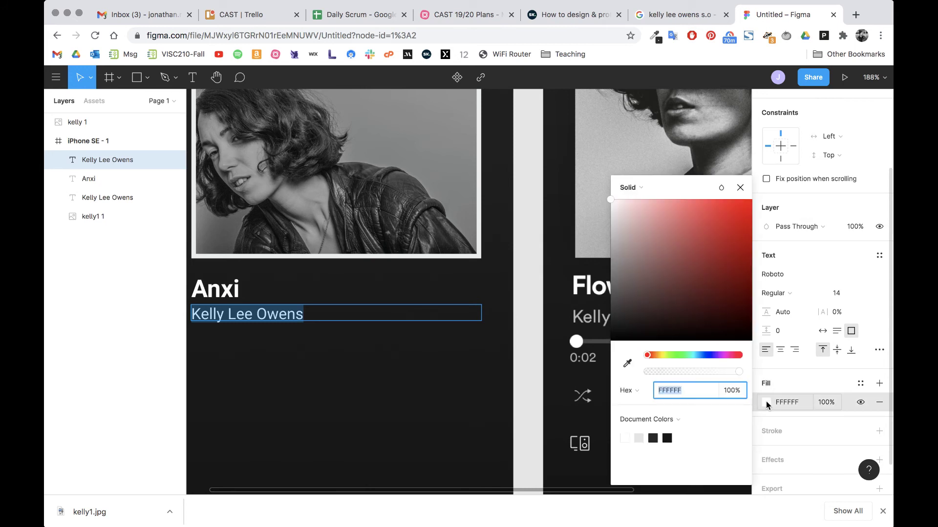
pyautogui.click(626, 363)
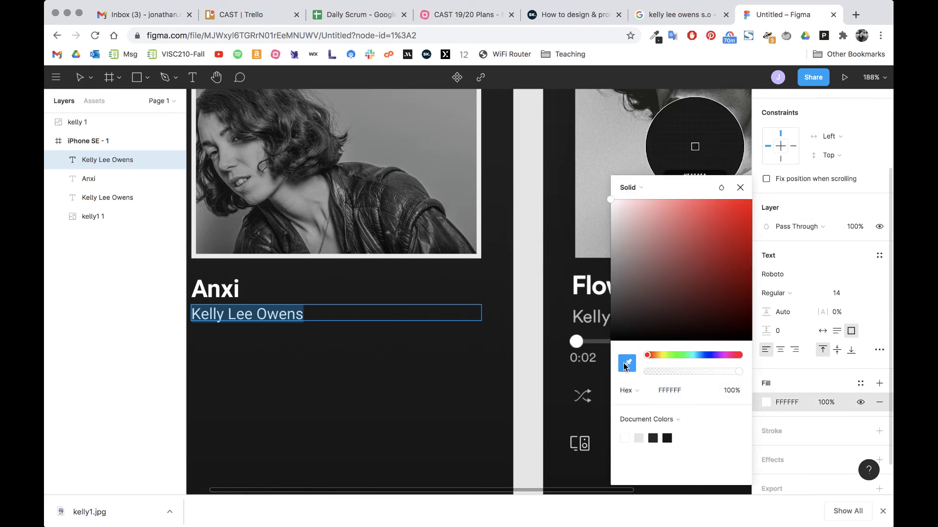
pyautogui.click(576, 315)
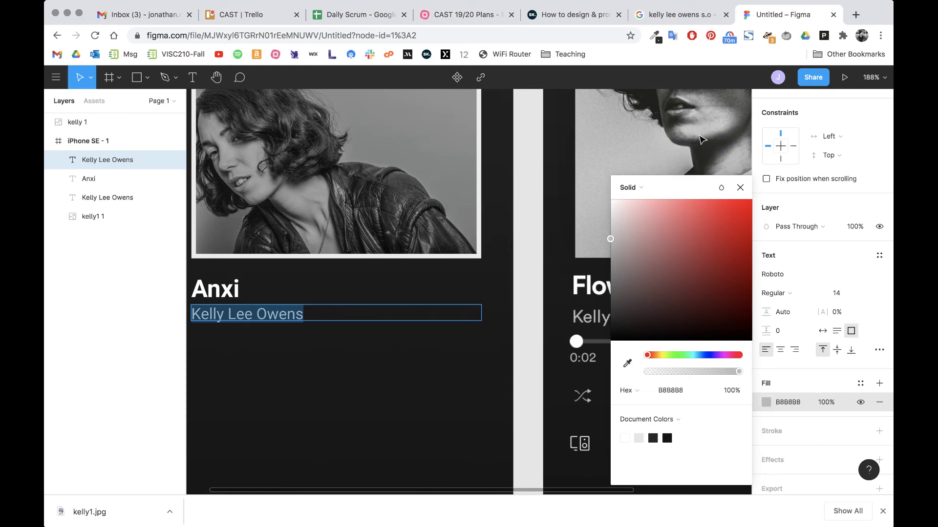
pyautogui.click(739, 187)
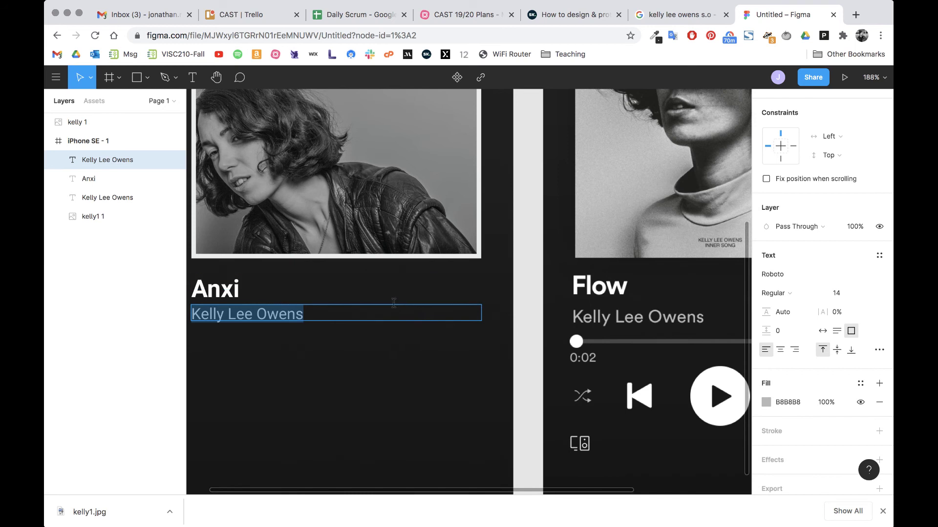
pyautogui.press('Escape')
# Duplicate the 'Kelly Lee Owens' line just below the artist name under 'Anxi'.
pyautogui.scroll(-3, 409, 395)
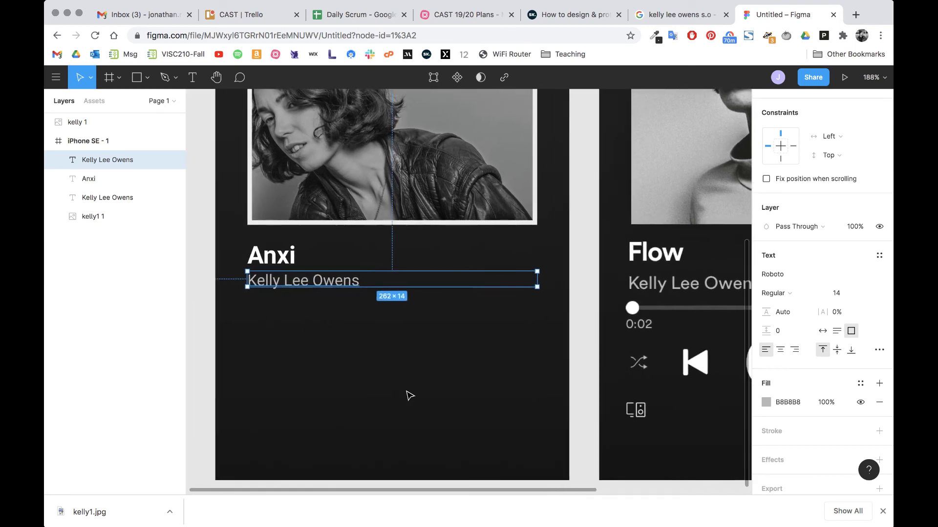
pyautogui.hscroll(5, 440, 362)
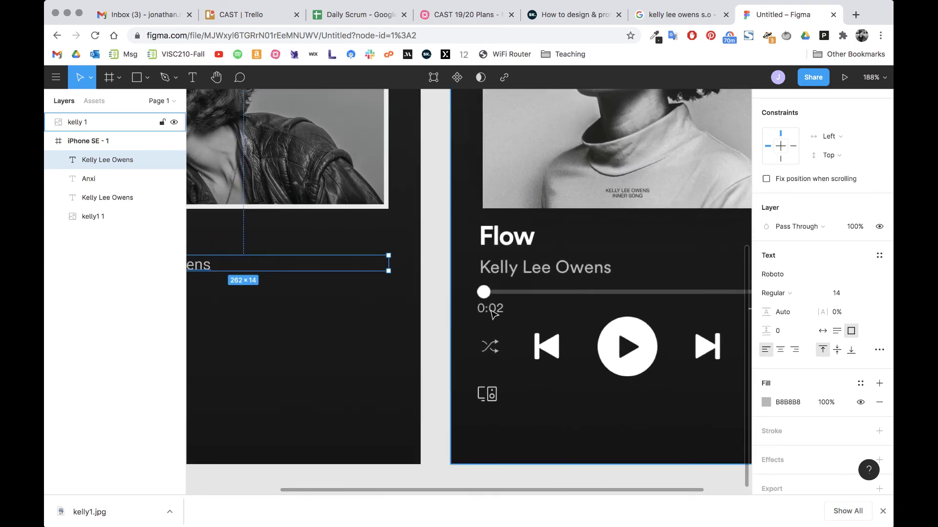
pyautogui.hscroll(5, 494, 314)
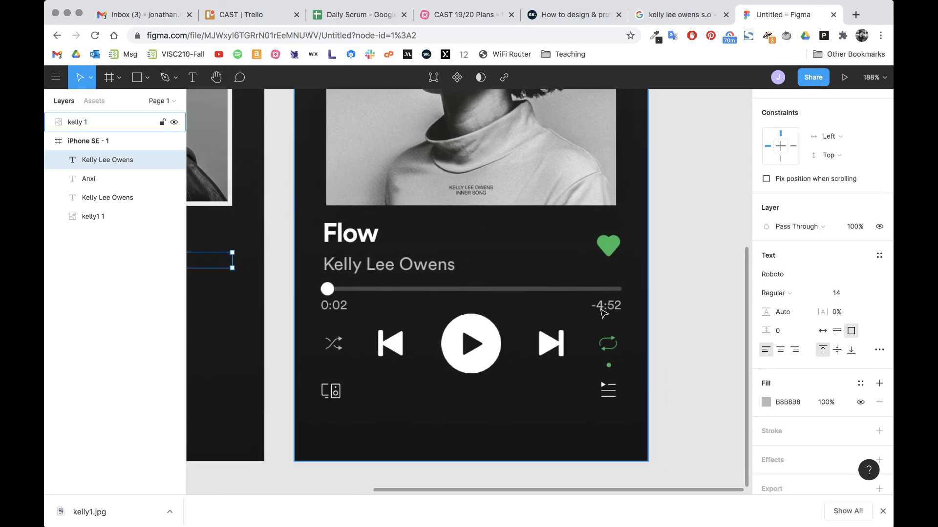
pyautogui.hscroll(-10, 603, 312)
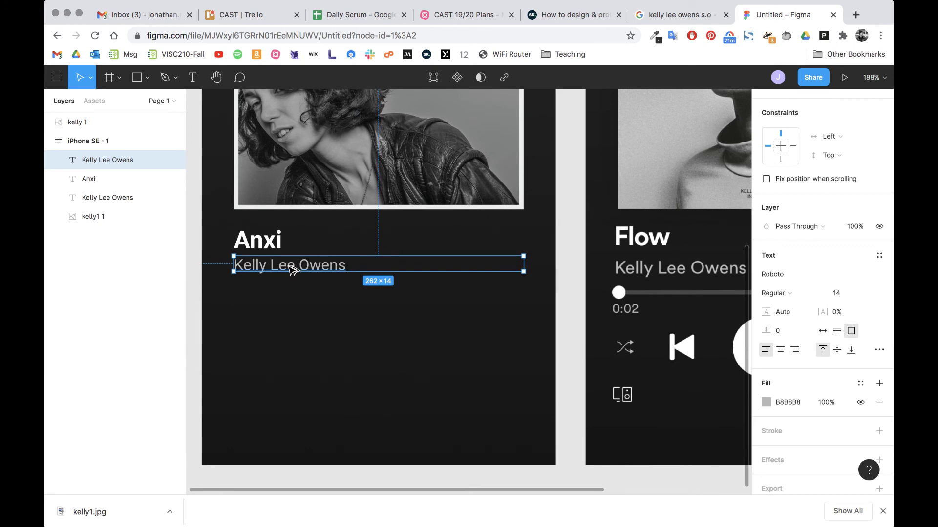
pyautogui.moveTo(293, 268); pyautogui.dragTo(292, 305)
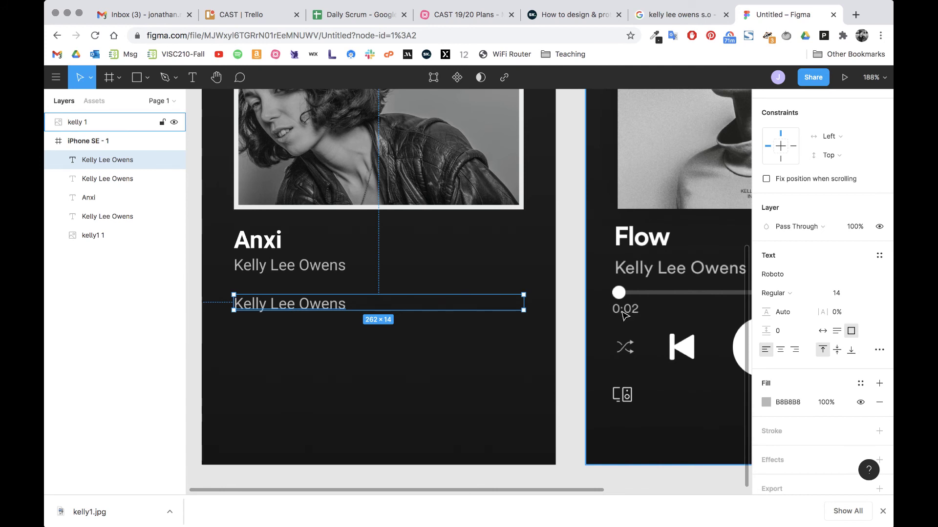
# Set the duplicated 'Kelly Lee Owens' line's font size to 12.
pyautogui.click(836, 293)
pyautogui.write('12')
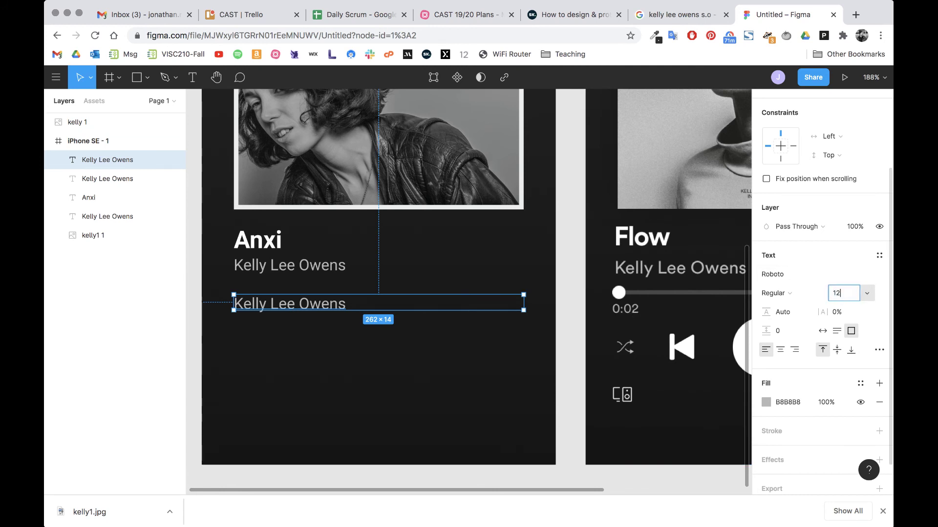
pyautogui.press('Tab')
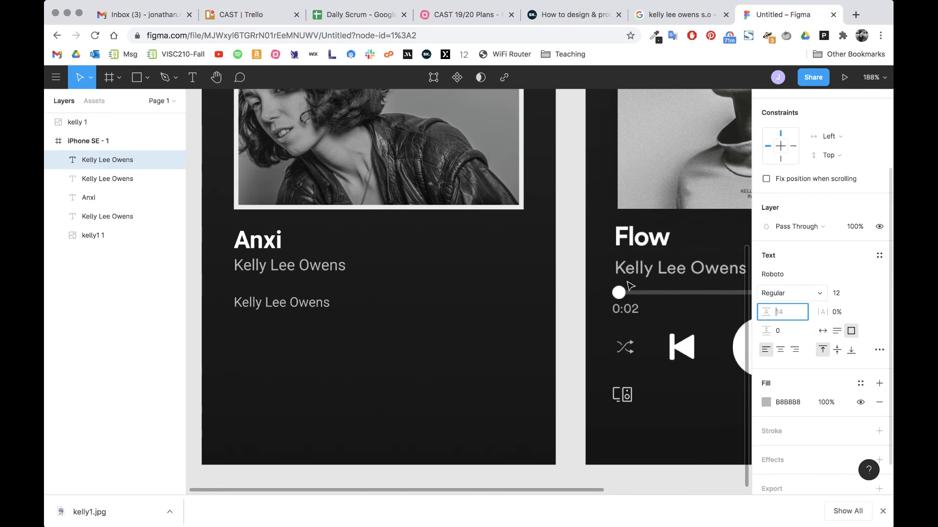
pyautogui.click(342, 308)
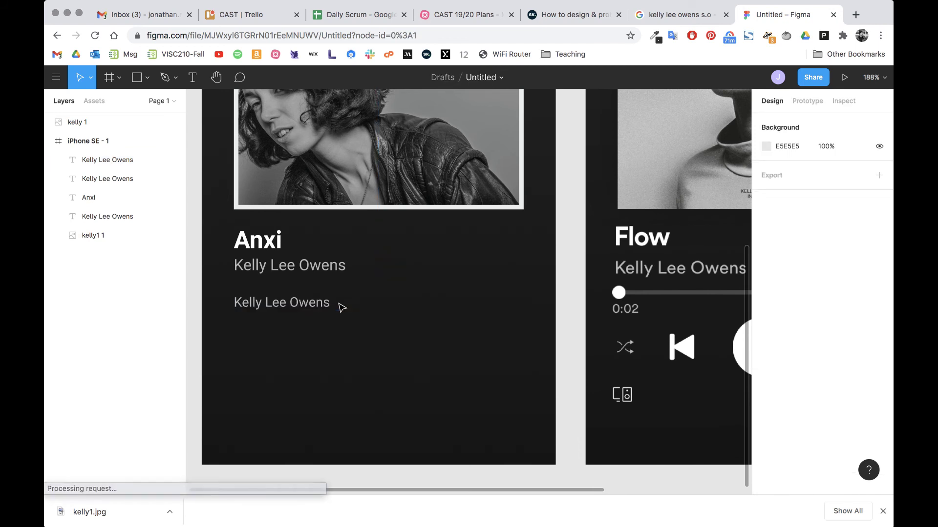
pyautogui.click(320, 309)
# Retype the duplicate as '0:02' and set it to font size 10.
pyautogui.doubleClick(315, 302)
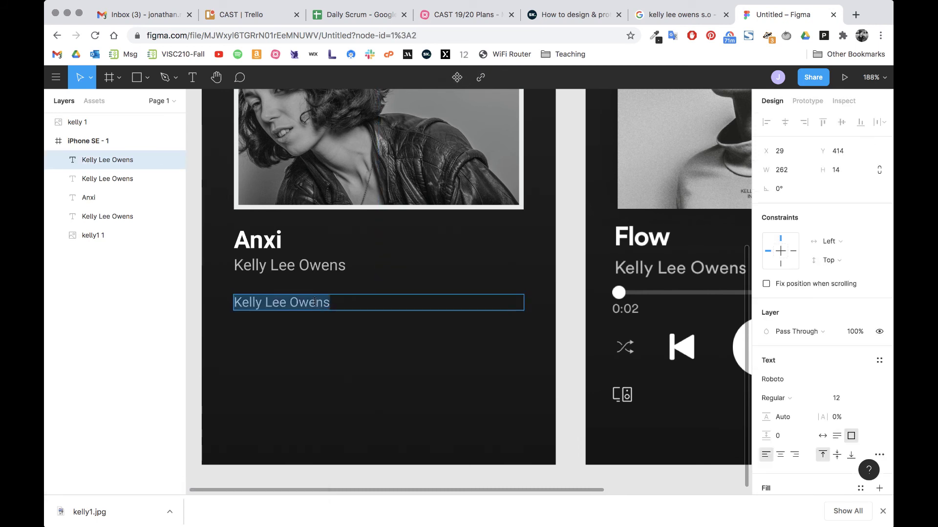
pyautogui.write('0:02')
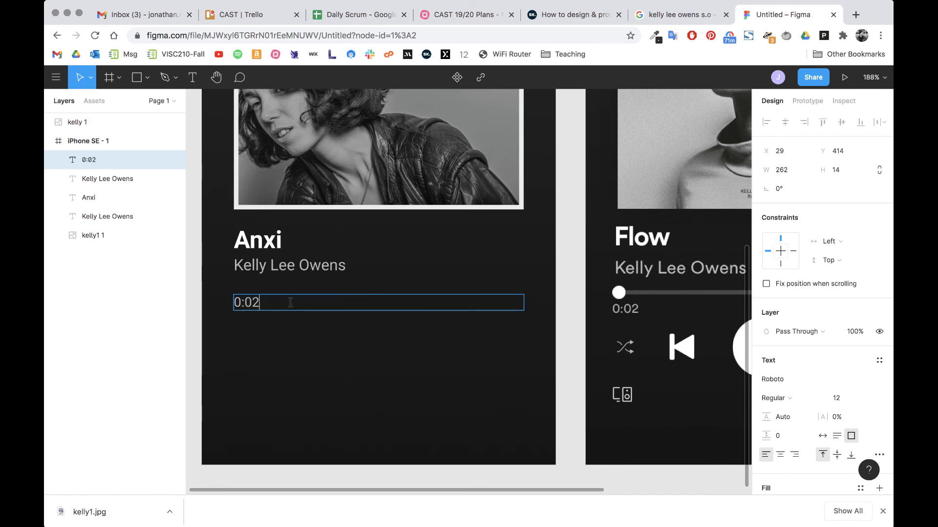
pyautogui.press('super+a')
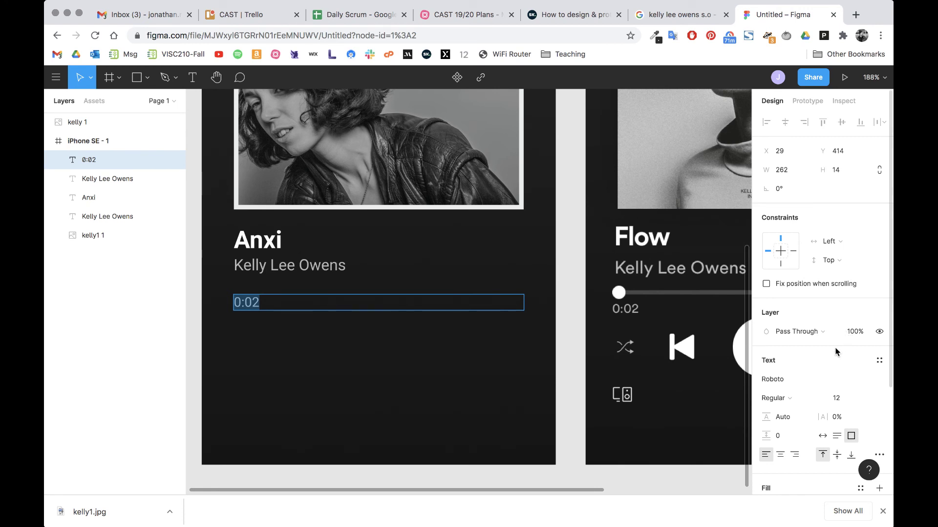
pyautogui.click(841, 400)
pyautogui.write('10')
pyautogui.press('Return')
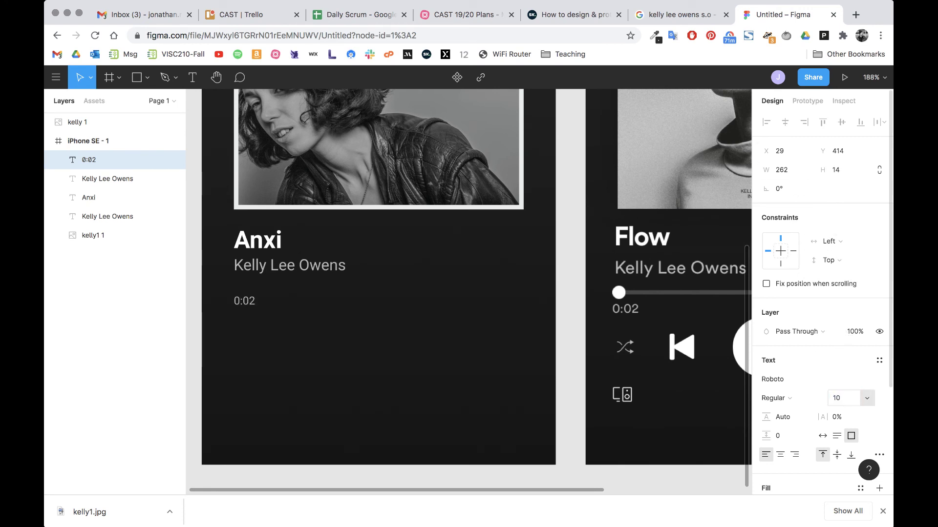
pyautogui.press('Return')
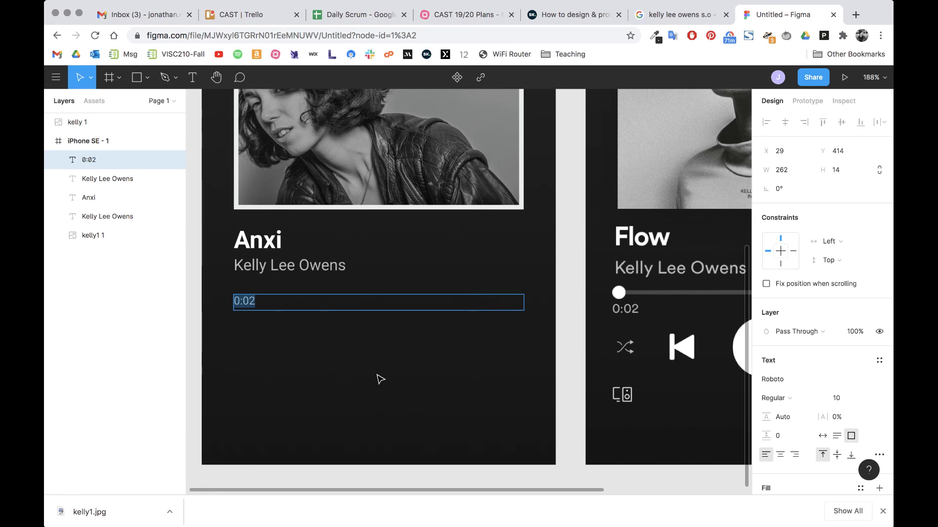
pyautogui.press('Escape')
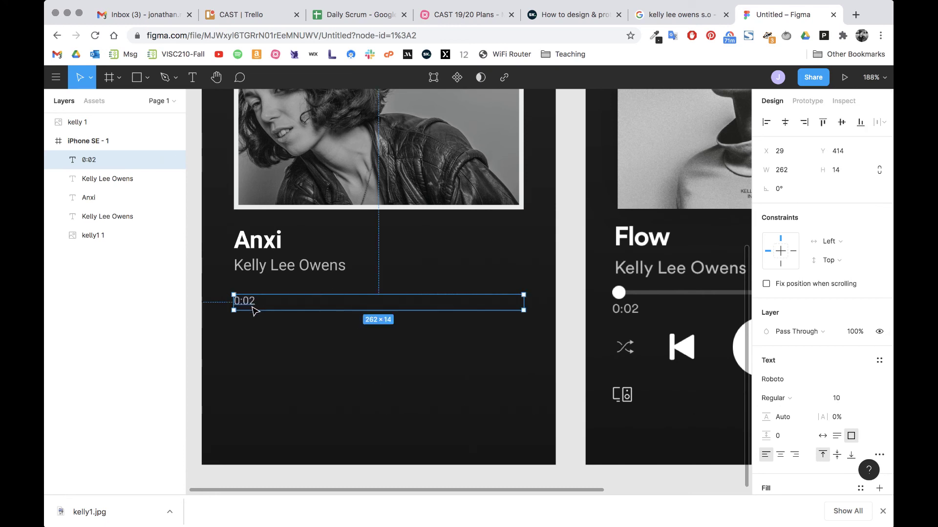
# Nudge the 0:02 label slightly lower, to X 29, Y 419 beneath the artist name.
pyautogui.moveTo(252, 306); pyautogui.dragTo(252, 308)
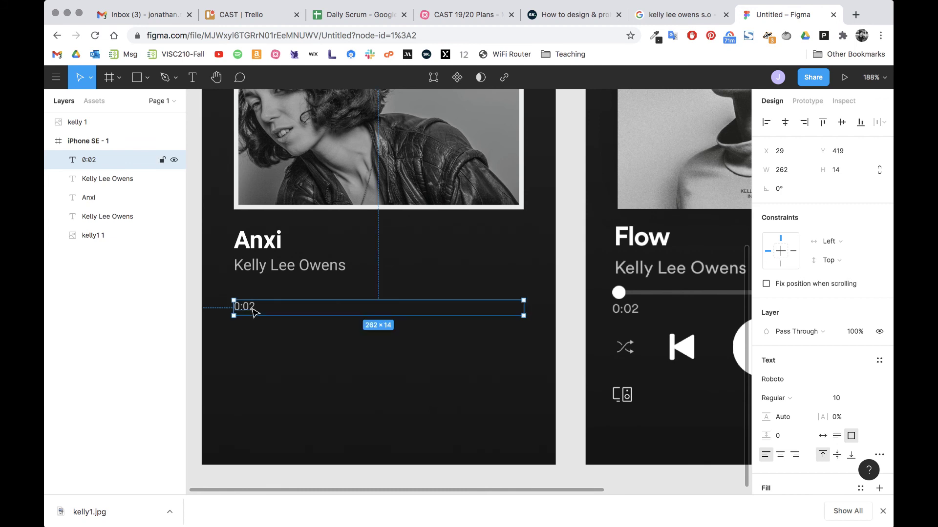
pyautogui.hscroll(5, 629, 316)
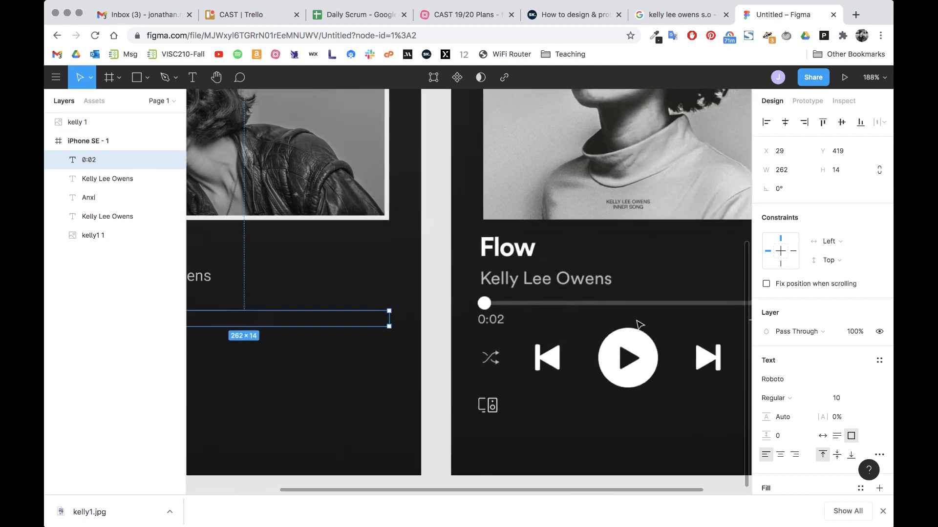
pyautogui.hscroll(-6, 572, 331)
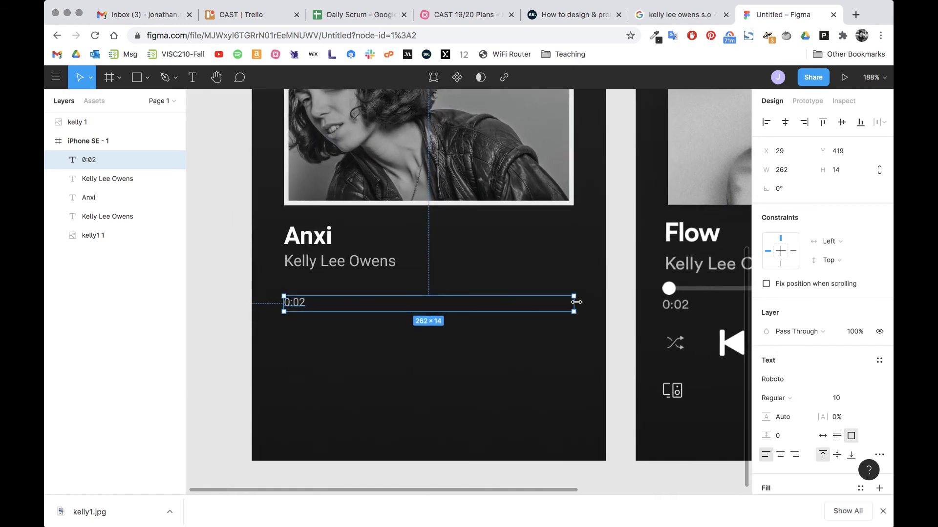
# Narrow the 0:02 text box to half its width.
pyautogui.moveTo(576, 303); pyautogui.dragTo(429, 307)
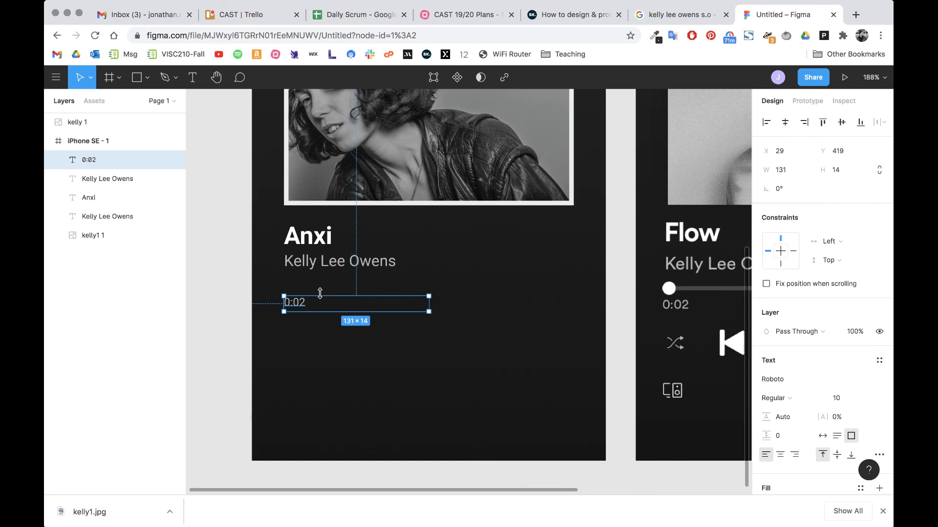
pyautogui.press('alt')
pyautogui.click(313, 318)
pyautogui.click(298, 305)
# Add a right-aligned '-4:02' copy of the time label at X 160, Y 419.
pyautogui.moveTo(299, 305); pyautogui.dragTo(442, 295)
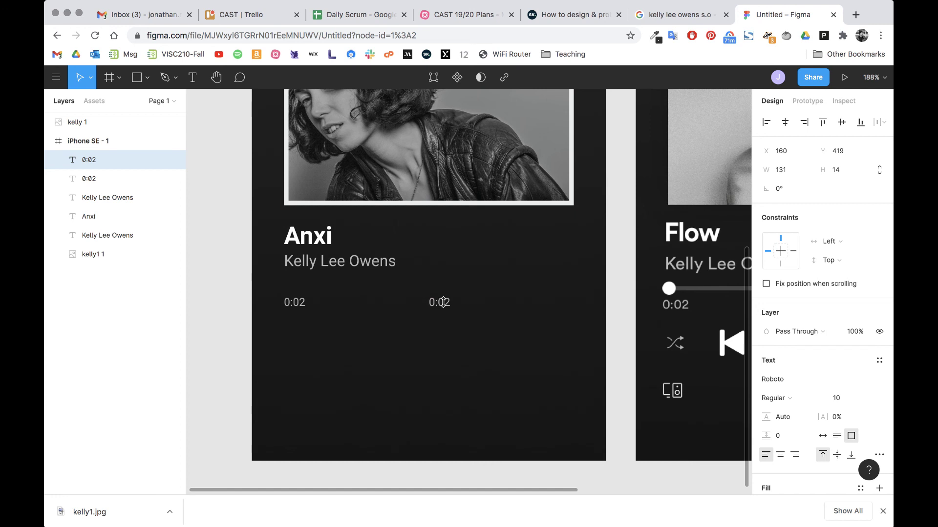
pyautogui.doubleClick(443, 302)
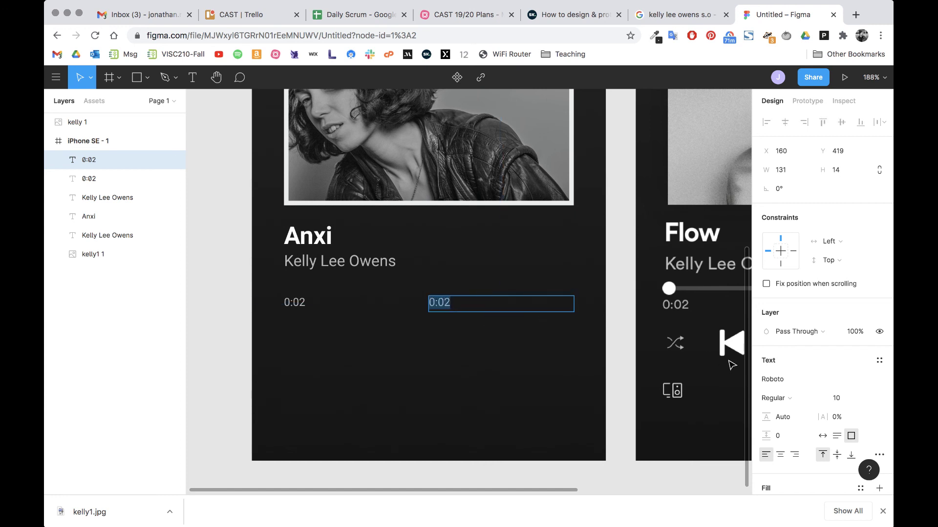
pyautogui.click(795, 455)
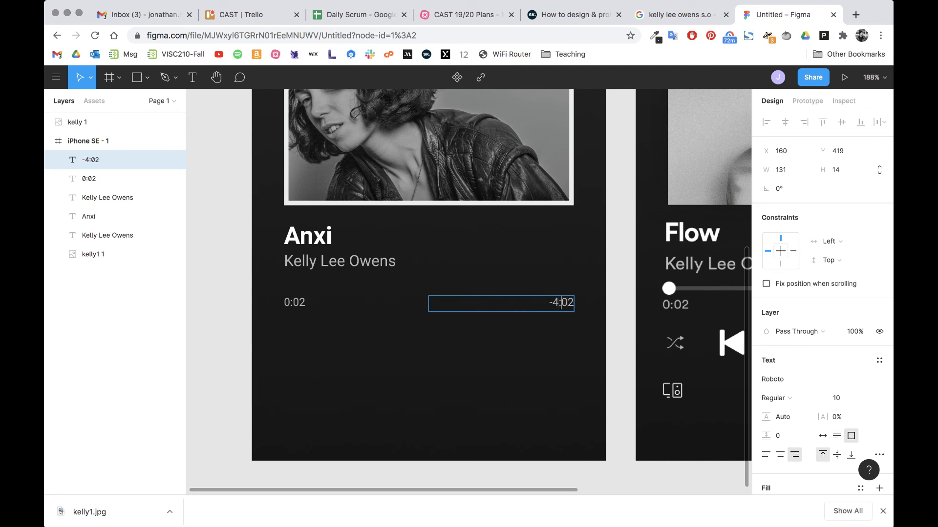
pyautogui.press('Escape')
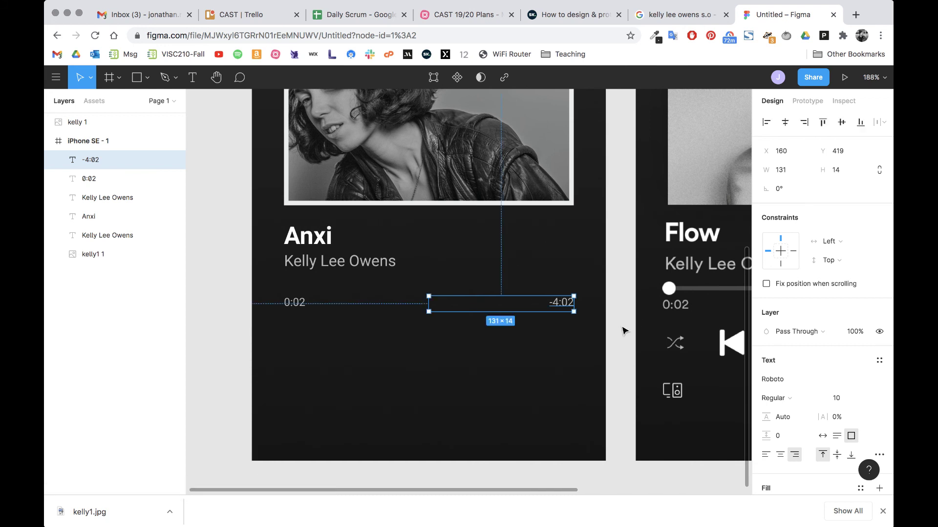
pyautogui.hscroll(10, 622, 331)
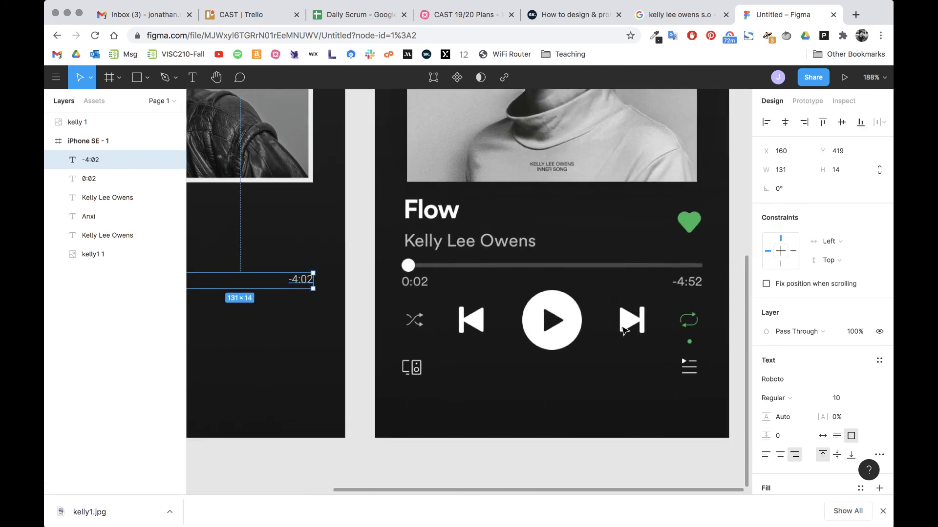
pyautogui.scroll(-5, 623, 332)
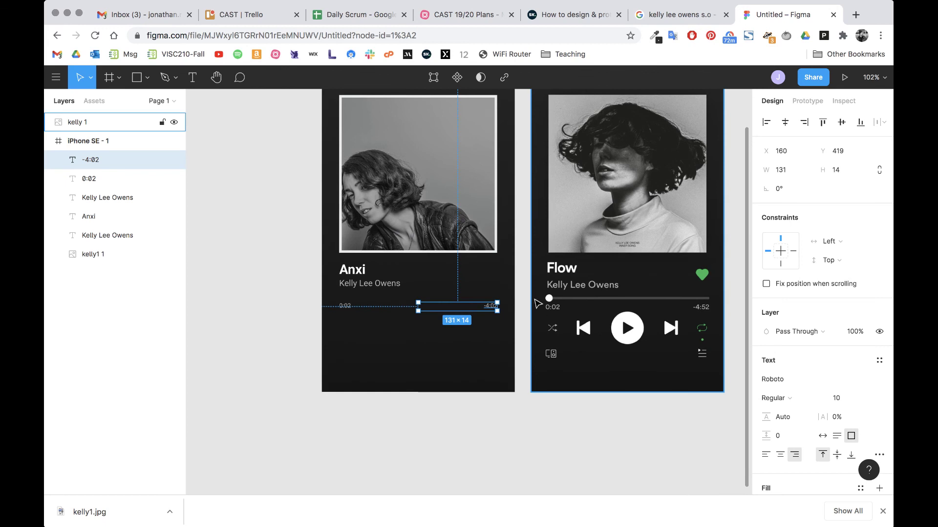
pyautogui.click(526, 299)
pyautogui.scroll(4, 526, 270)
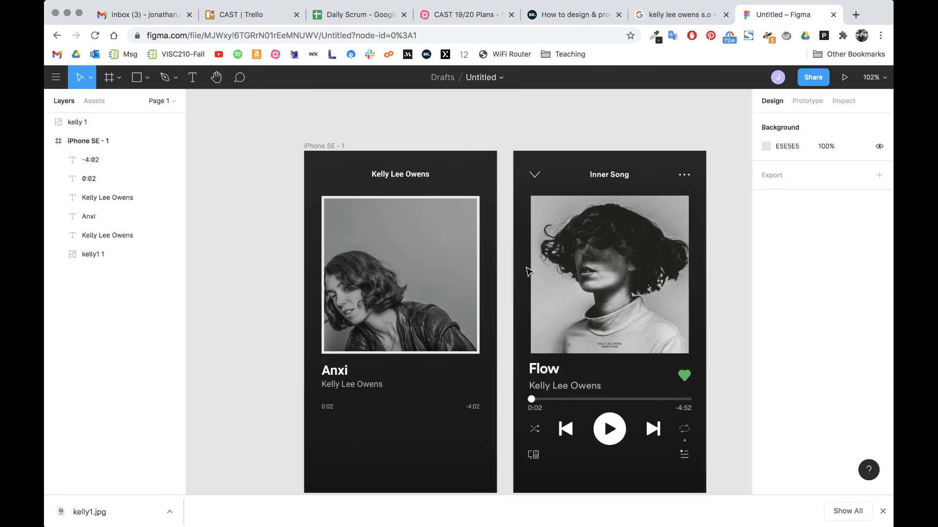
pyautogui.scroll(-1, 527, 271)
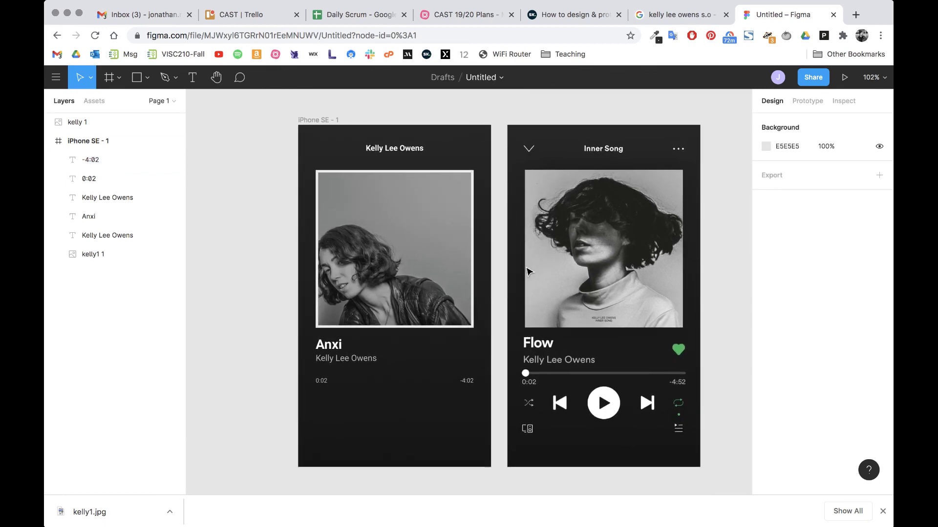